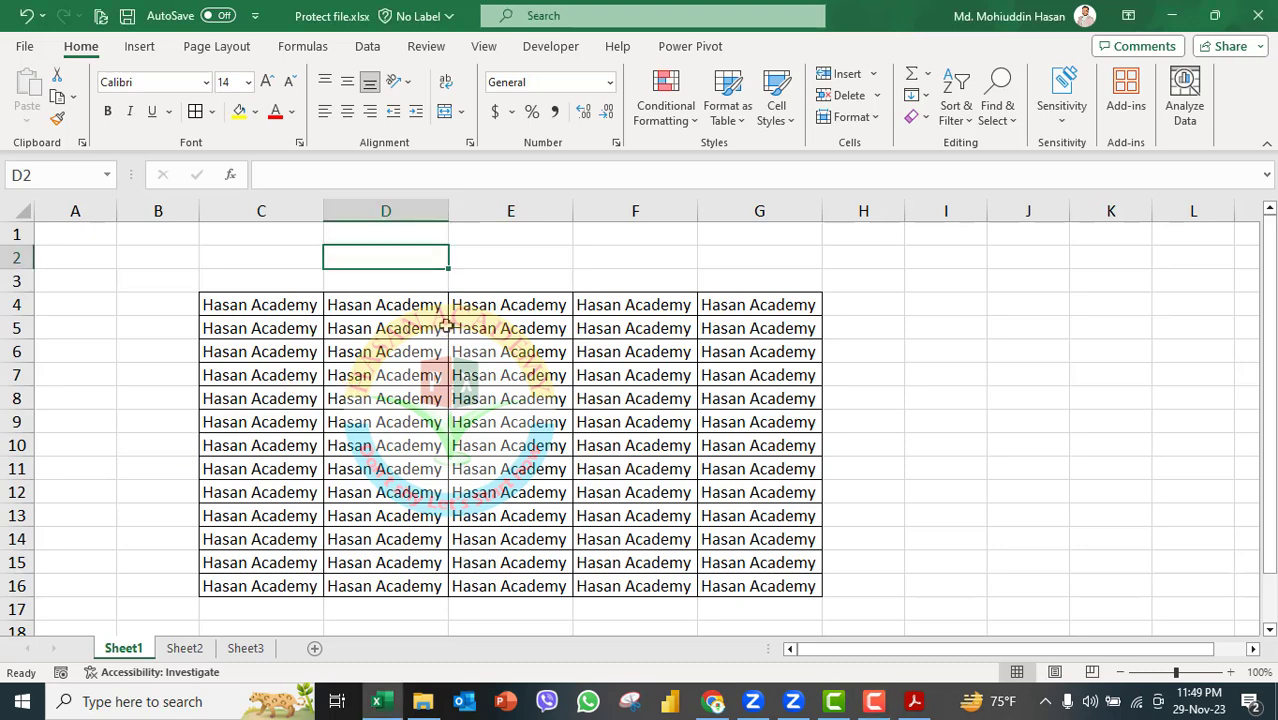
Step: Protect Sheet1 from the Review tab's Protect Sheet, entering and confirming a password
left_click(419, 50)
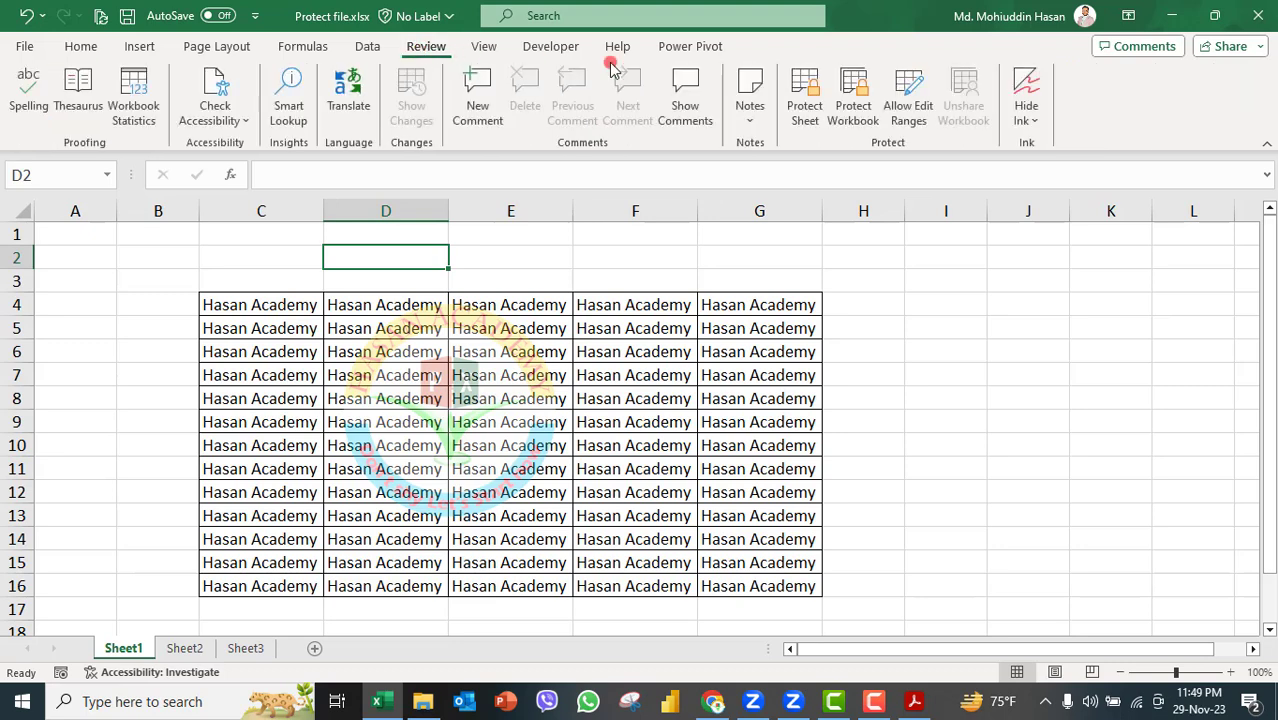
left_click(804, 110)
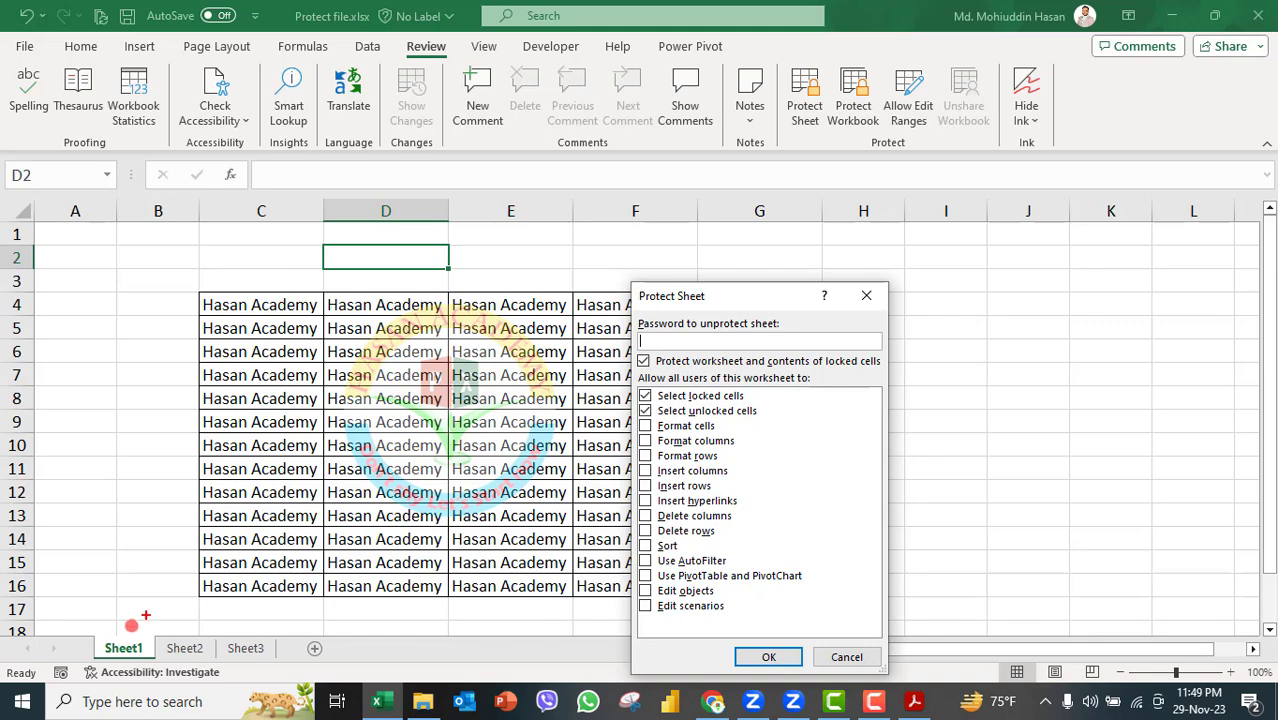
left_click_drag(128, 633, 218, 472)
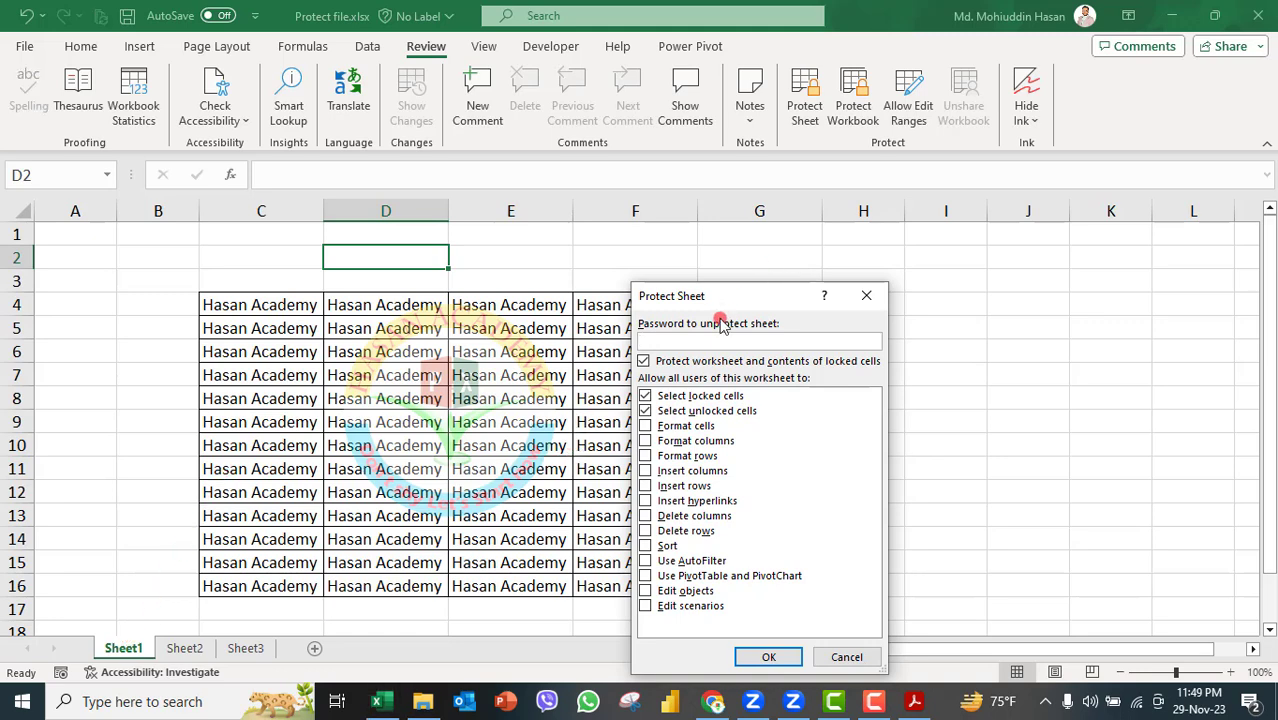
left_click(760, 657)
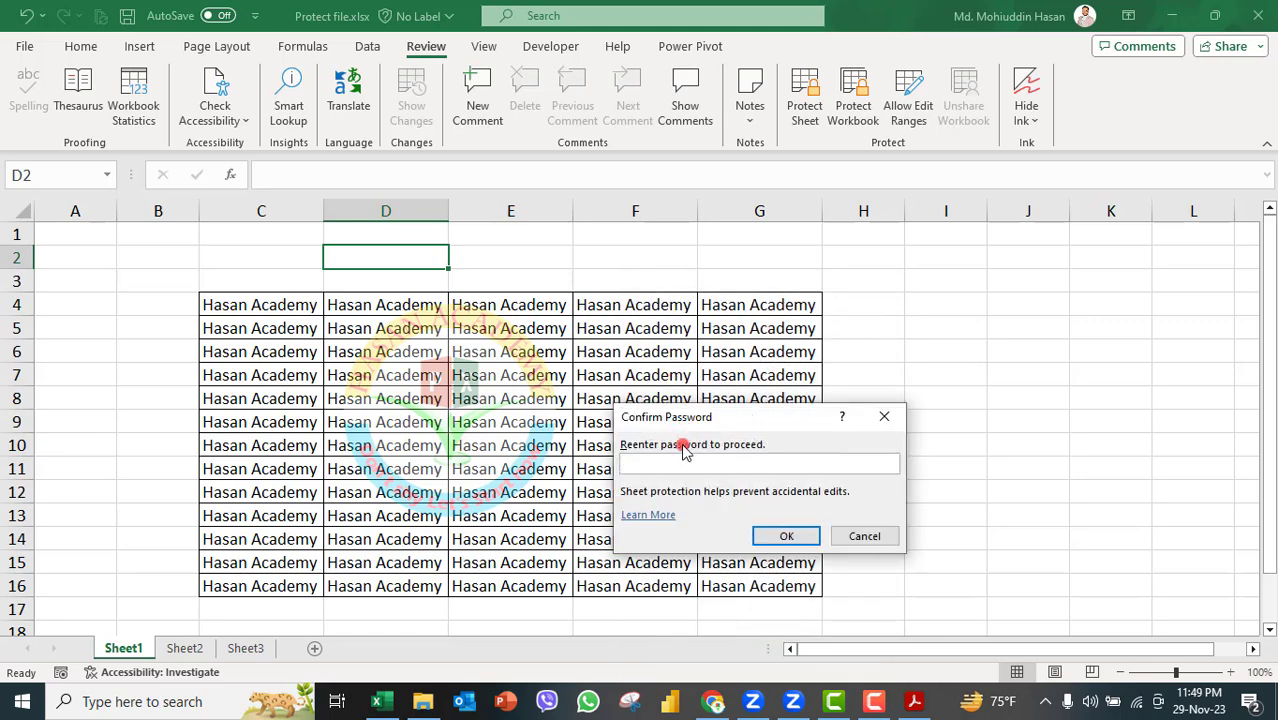
left_click(765, 535)
Step: Try typing 'a' into cell I4, dismiss the protected-sheet warning, and save Protect file.xlsx
left_click(600, 370)
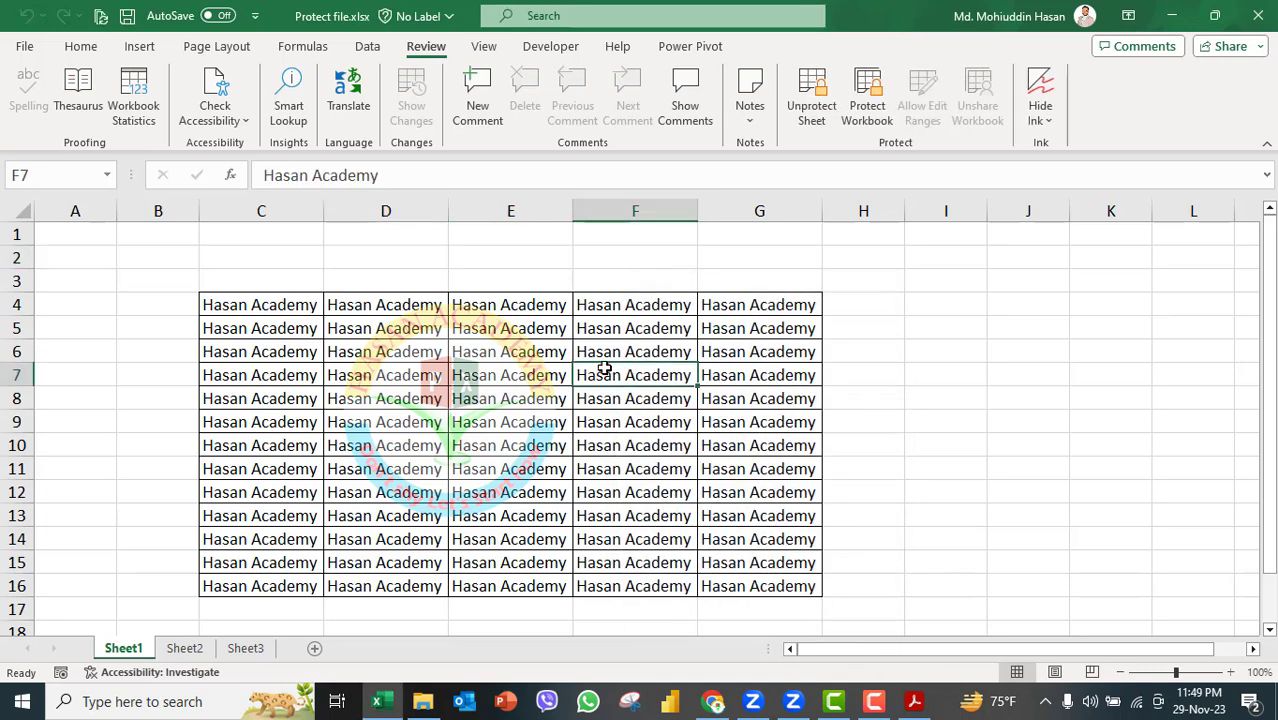
left_click(921, 308)
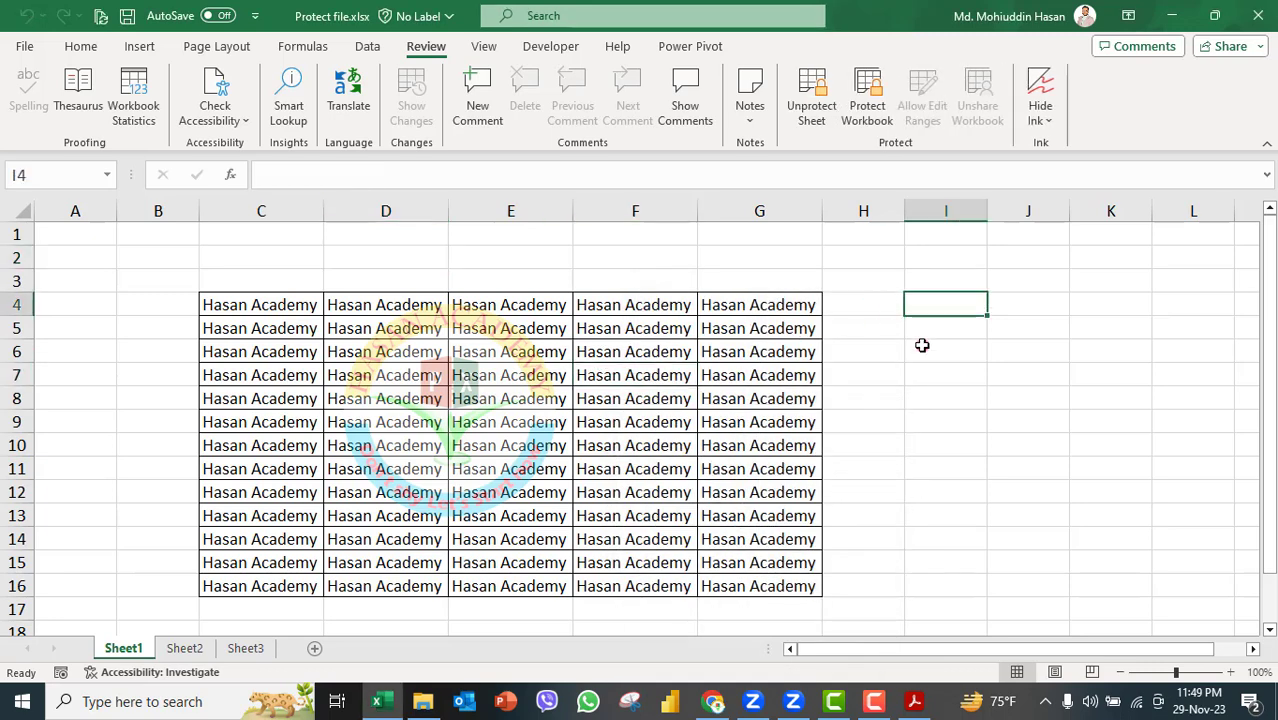
type("a")
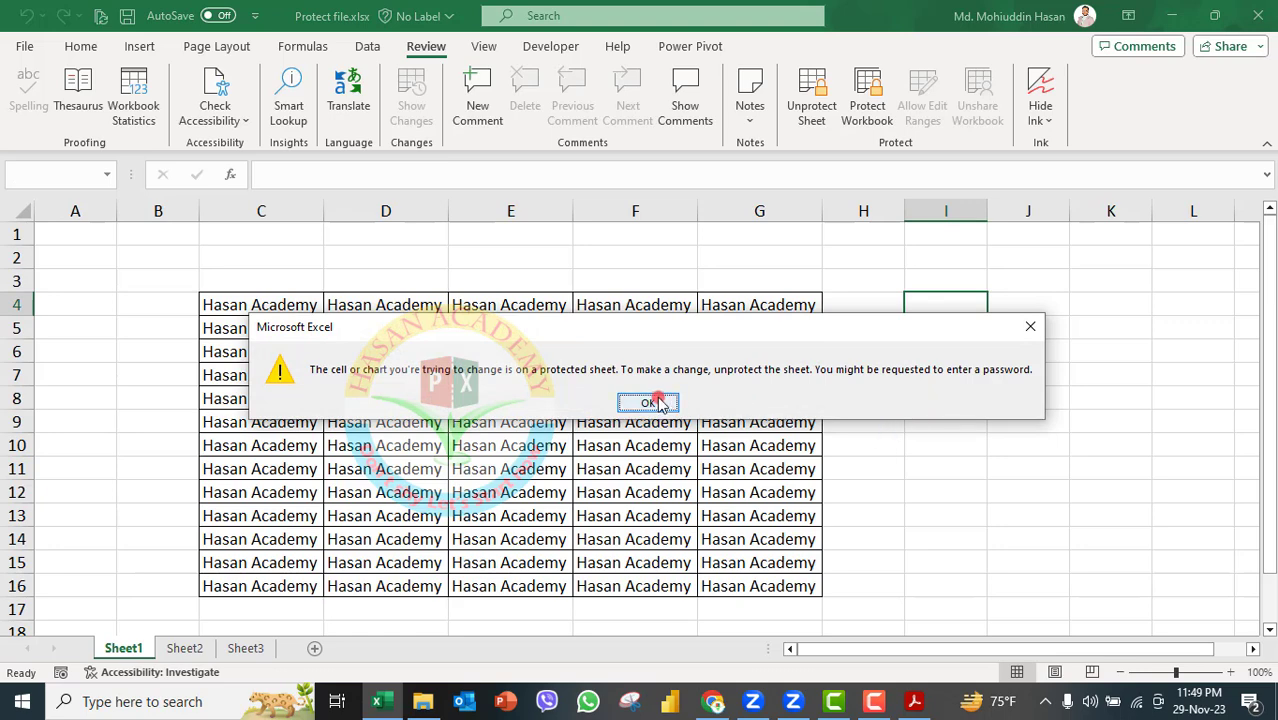
left_click(657, 402)
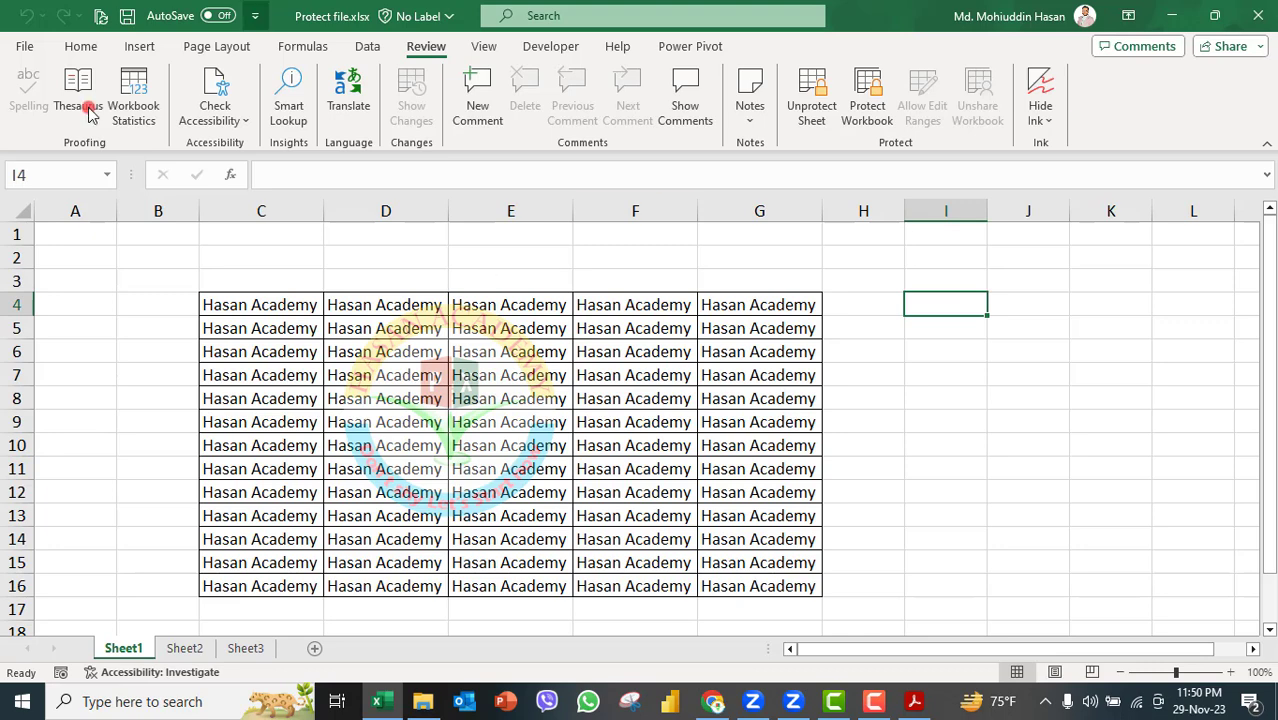
key("ctrl+s")
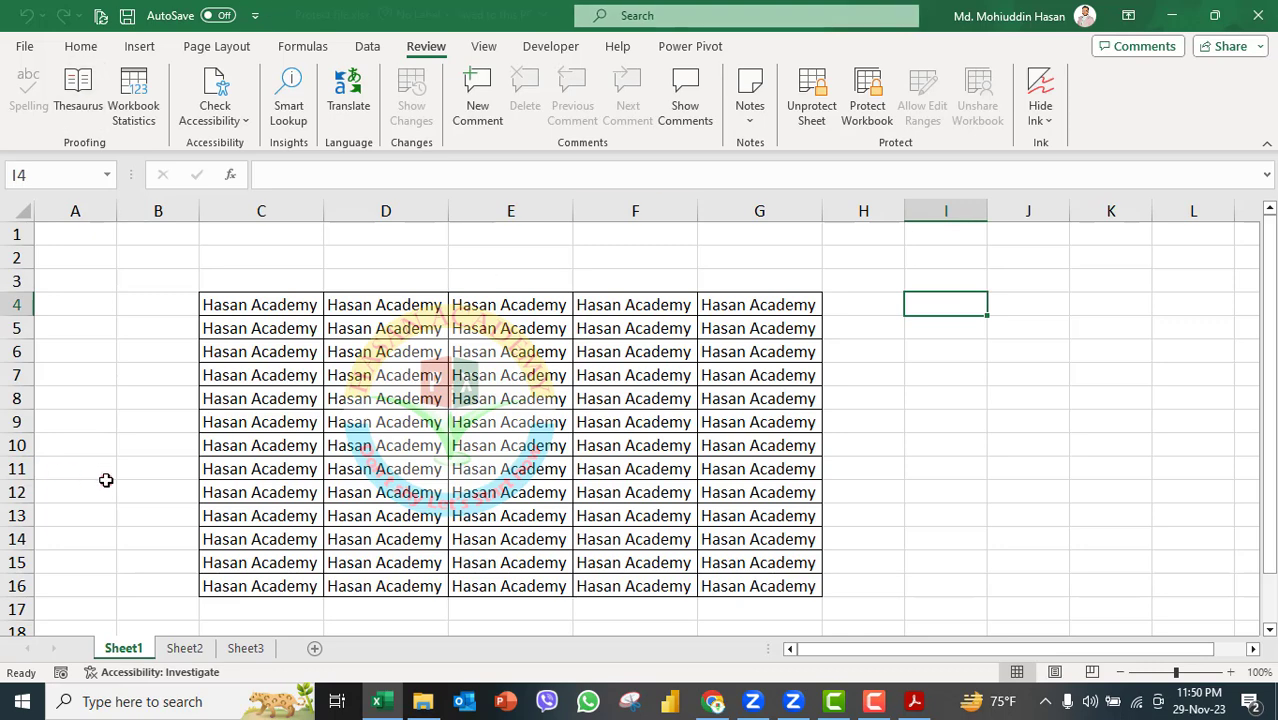
Step: Close Excel and reopen Protect file.xlsx from the desktop
left_click(1258, 15)
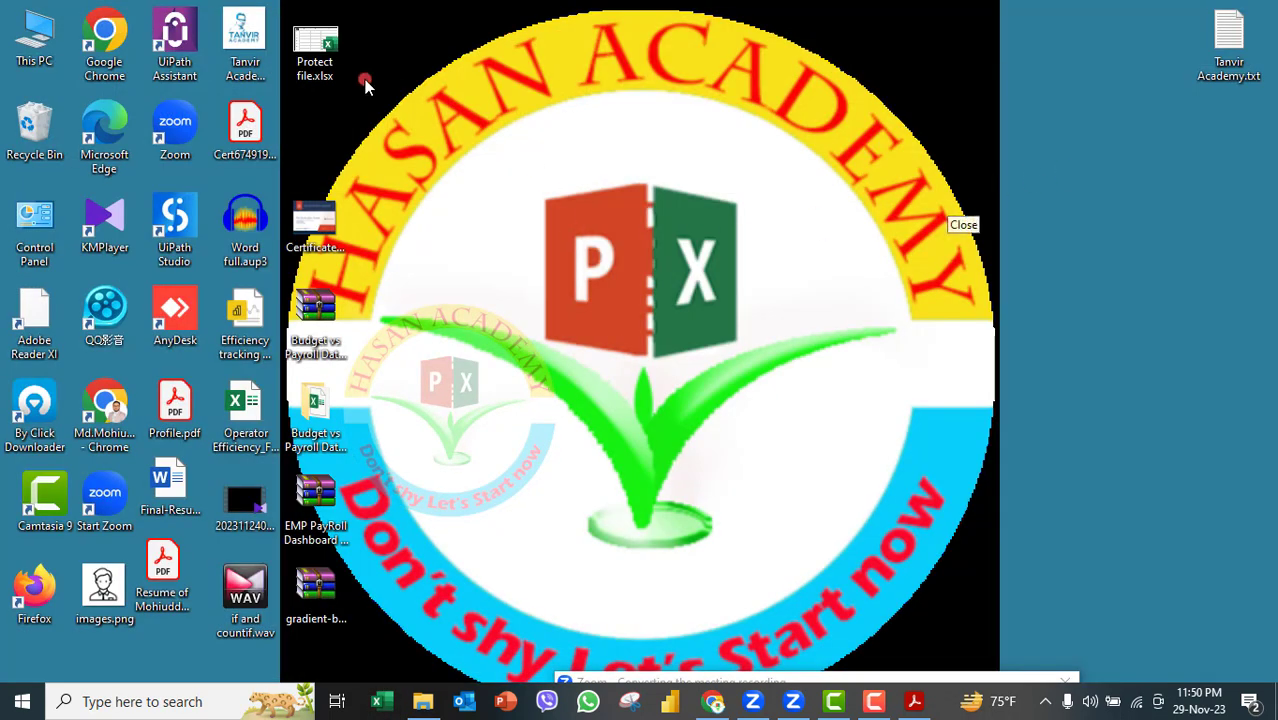
left_click(313, 45)
double_click(313, 45)
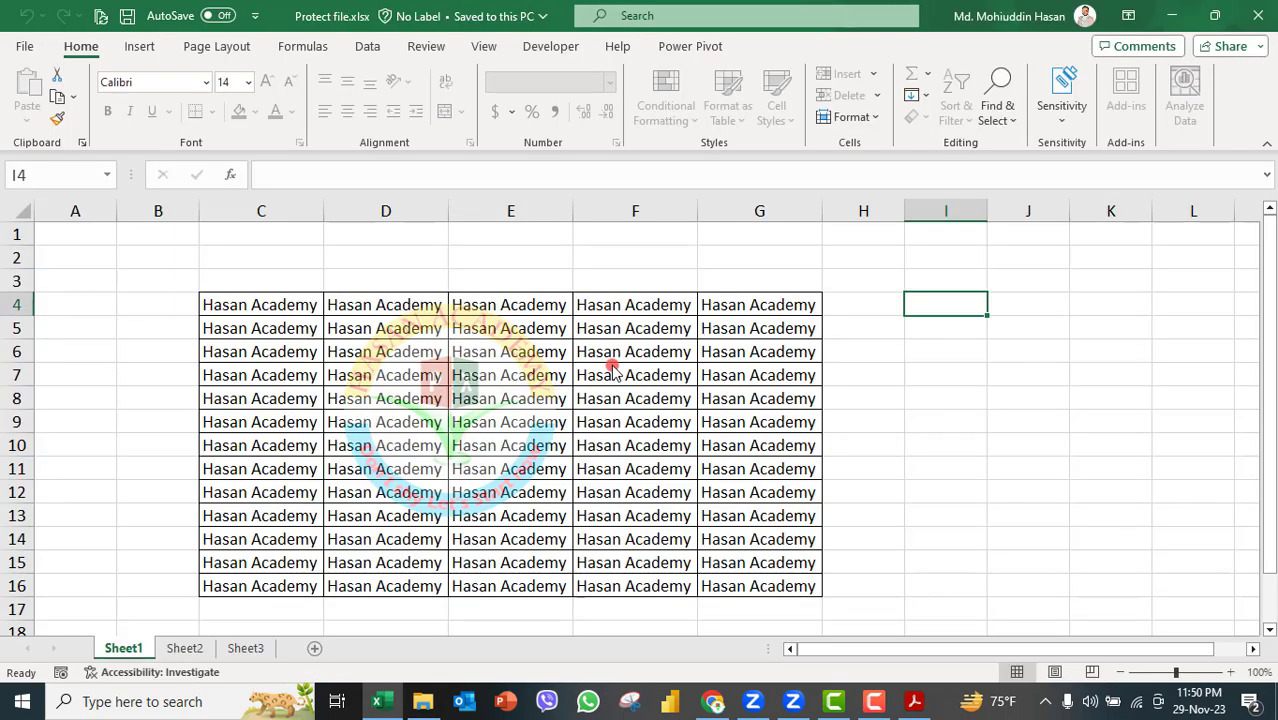
Step: Confirm a cell edit is still blocked, then close Excel and clear the desktop selection
double_click(612, 368)
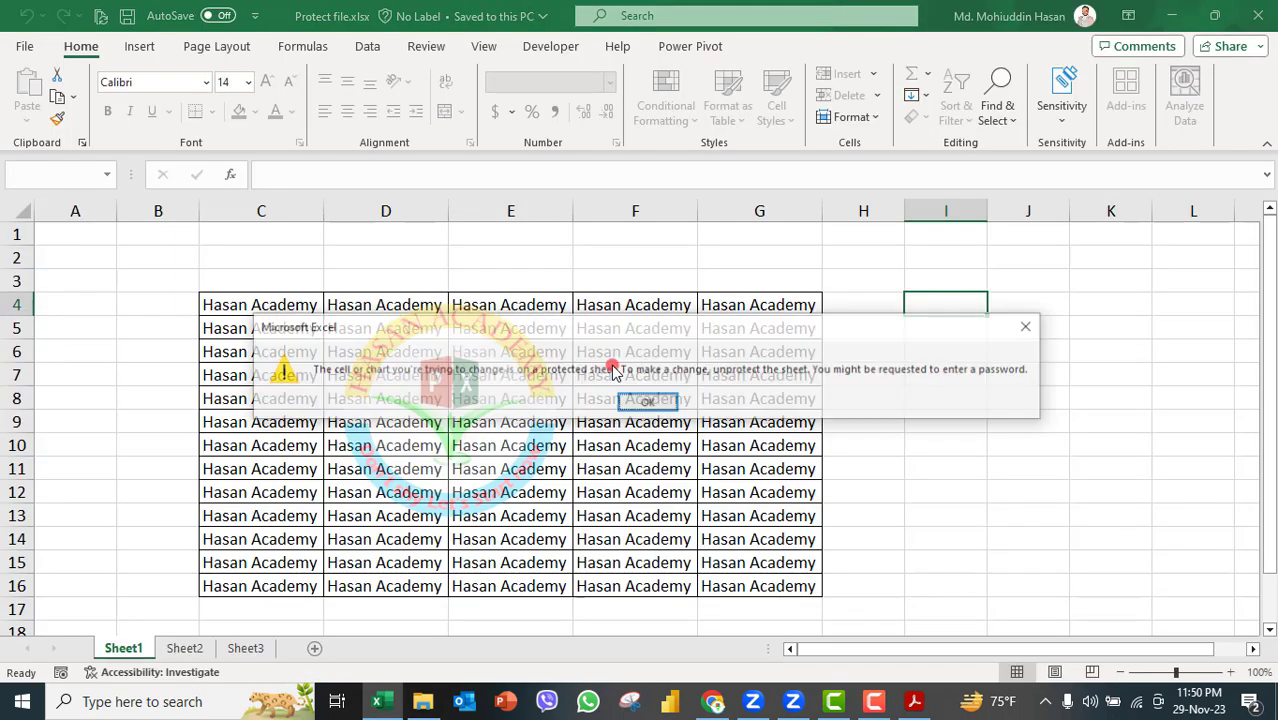
left_click(645, 404)
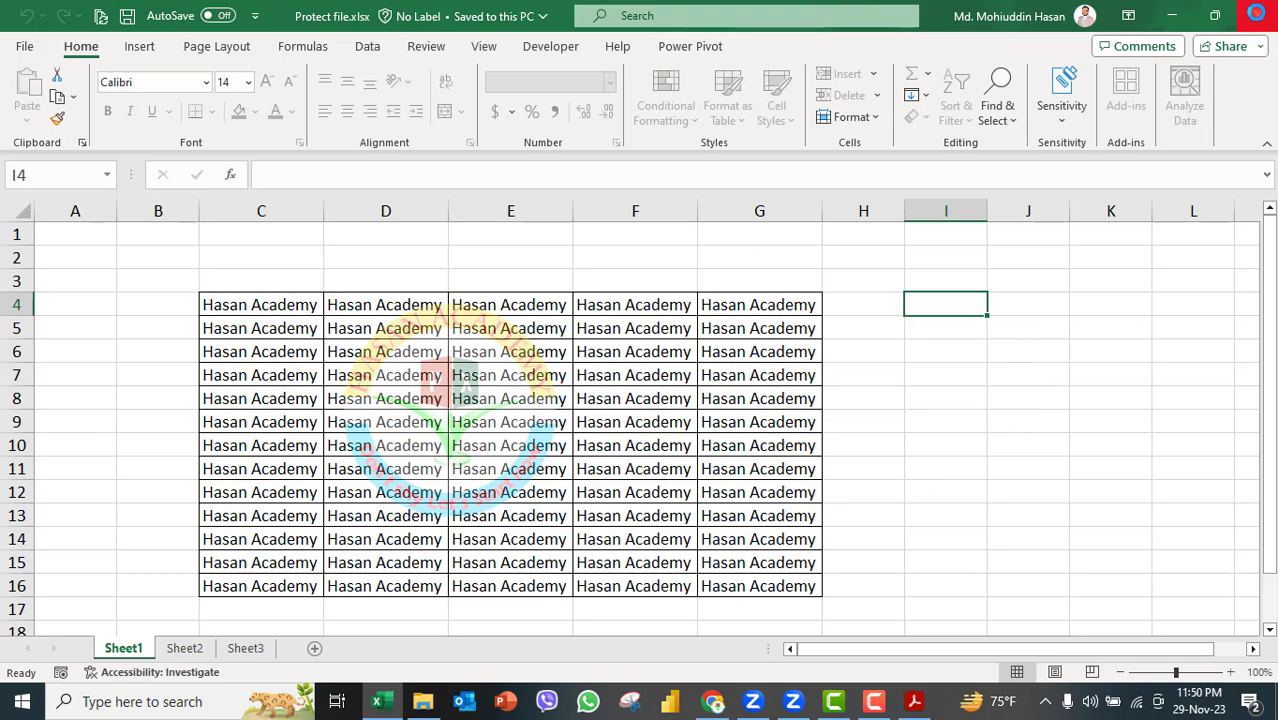
left_click(1257, 15)
left_click(1140, 98)
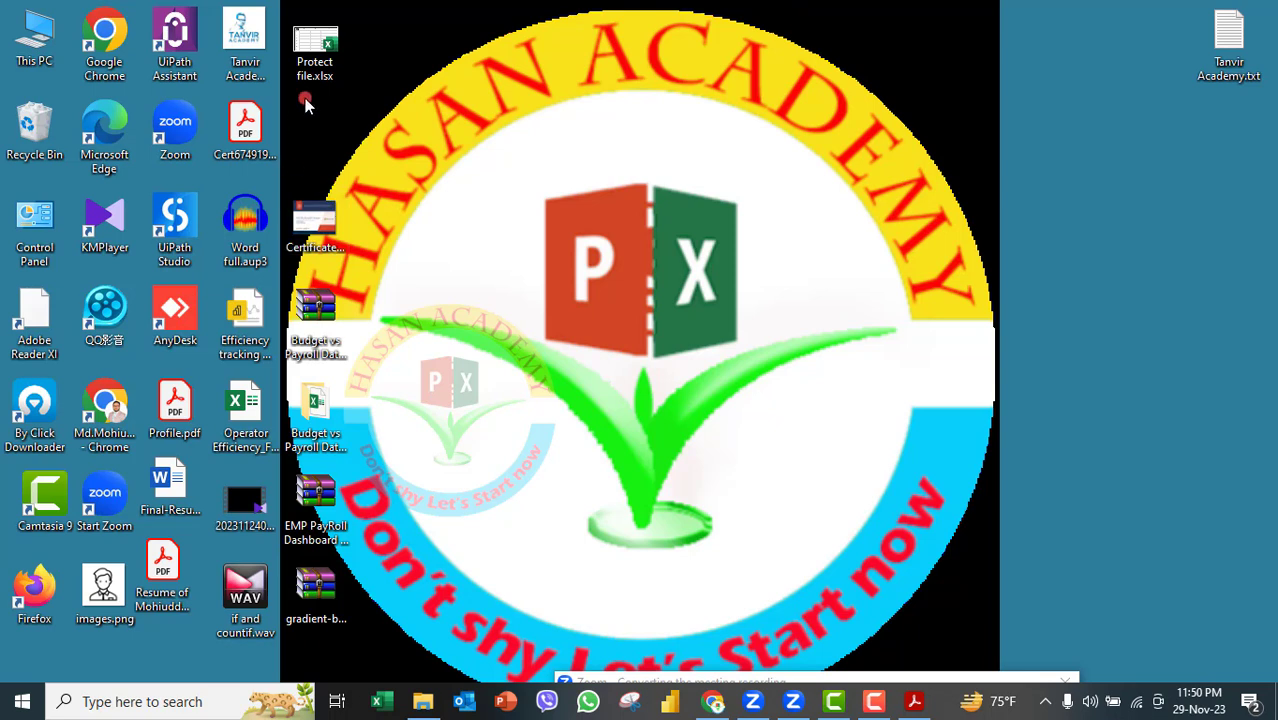
Step: Drag the Protect file.xlsx icon to the center of the desktop wallpaper
mouse_move(315, 45)
left_mouse_down()
mouse_move(845, 295)
mouse_move(665, 182)
mouse_move(613, 124)
left_mouse_up()
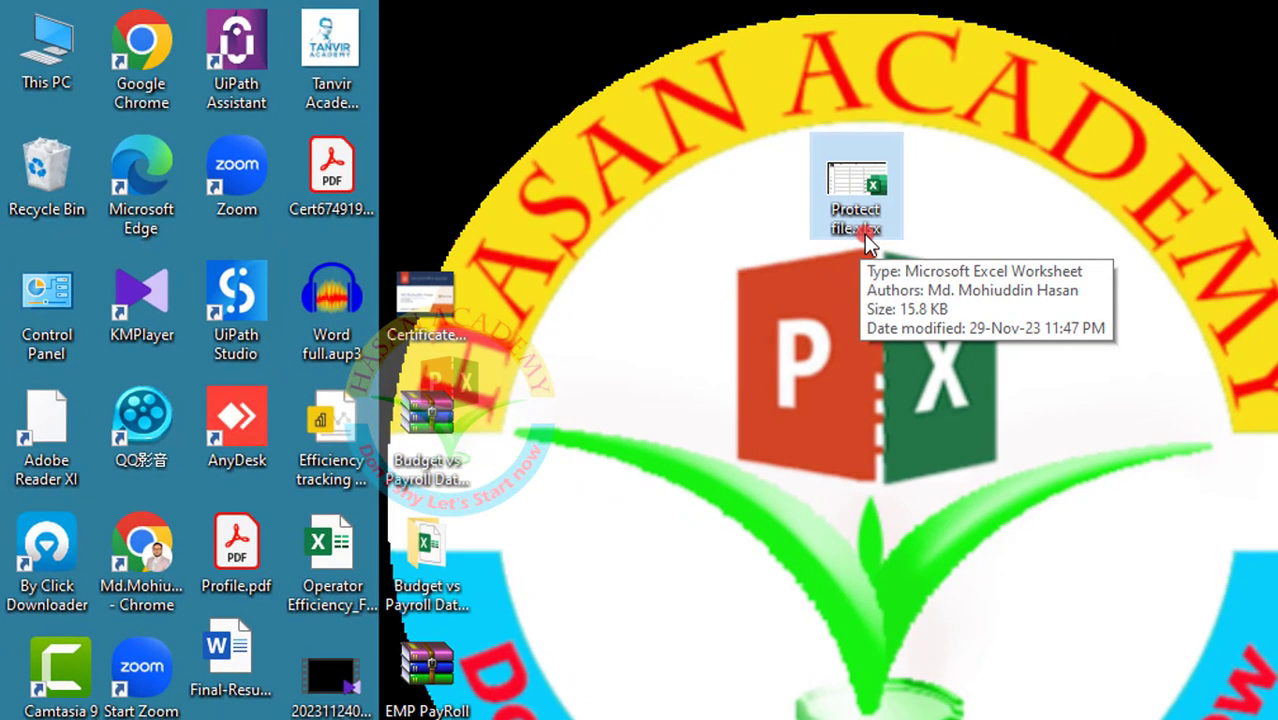
Step: Rename Protect file.xlsx to Protect file.zip, answering Yes to the extension-change warning
right_click(868, 240)
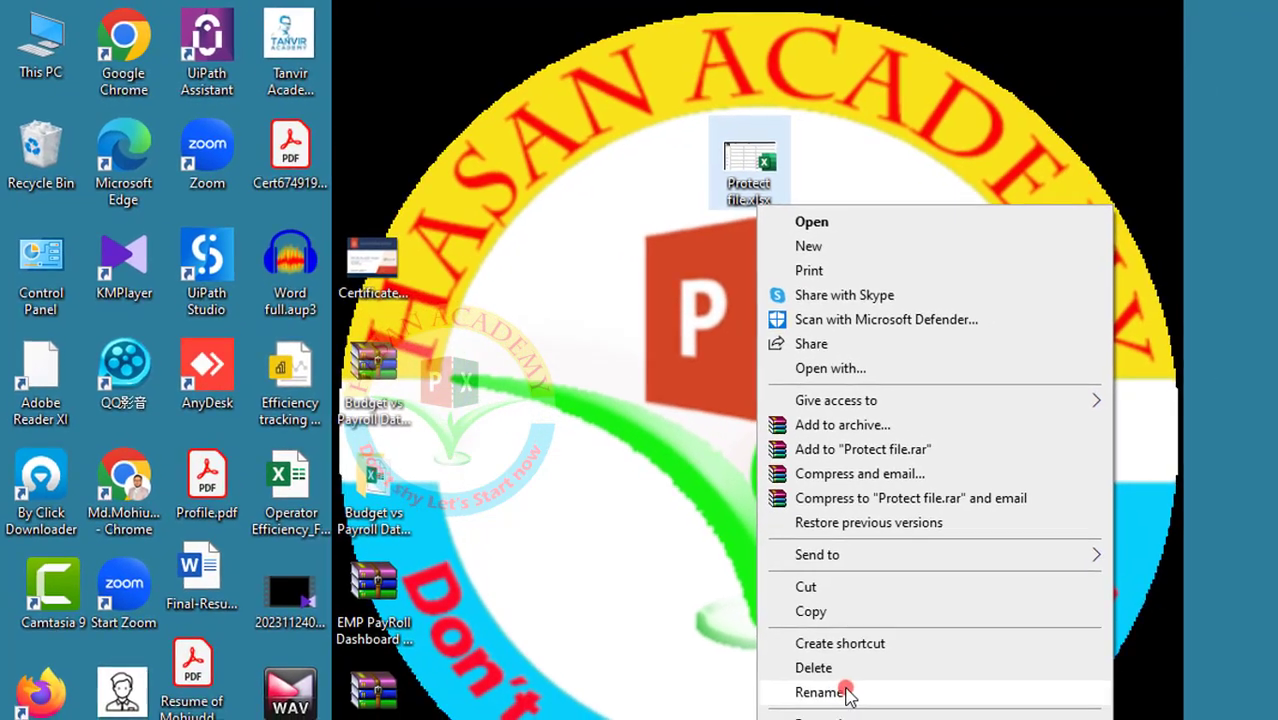
left_click(950, 719)
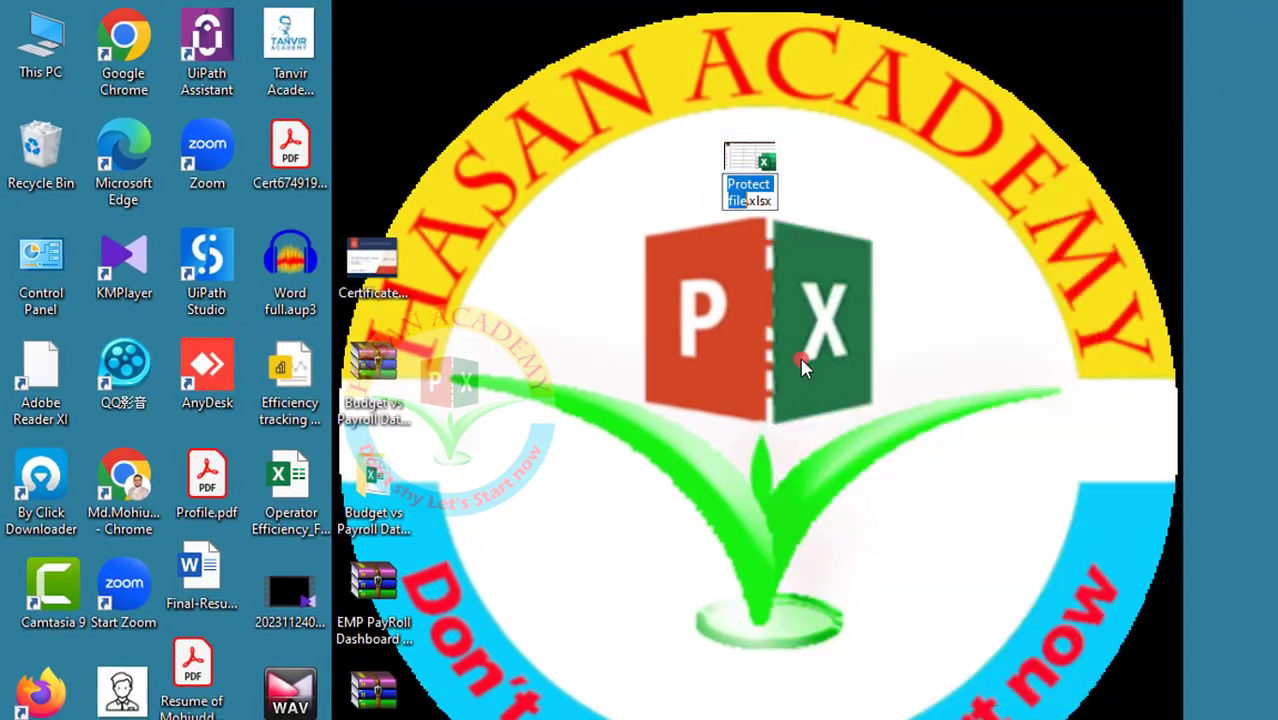
left_click(773, 201)
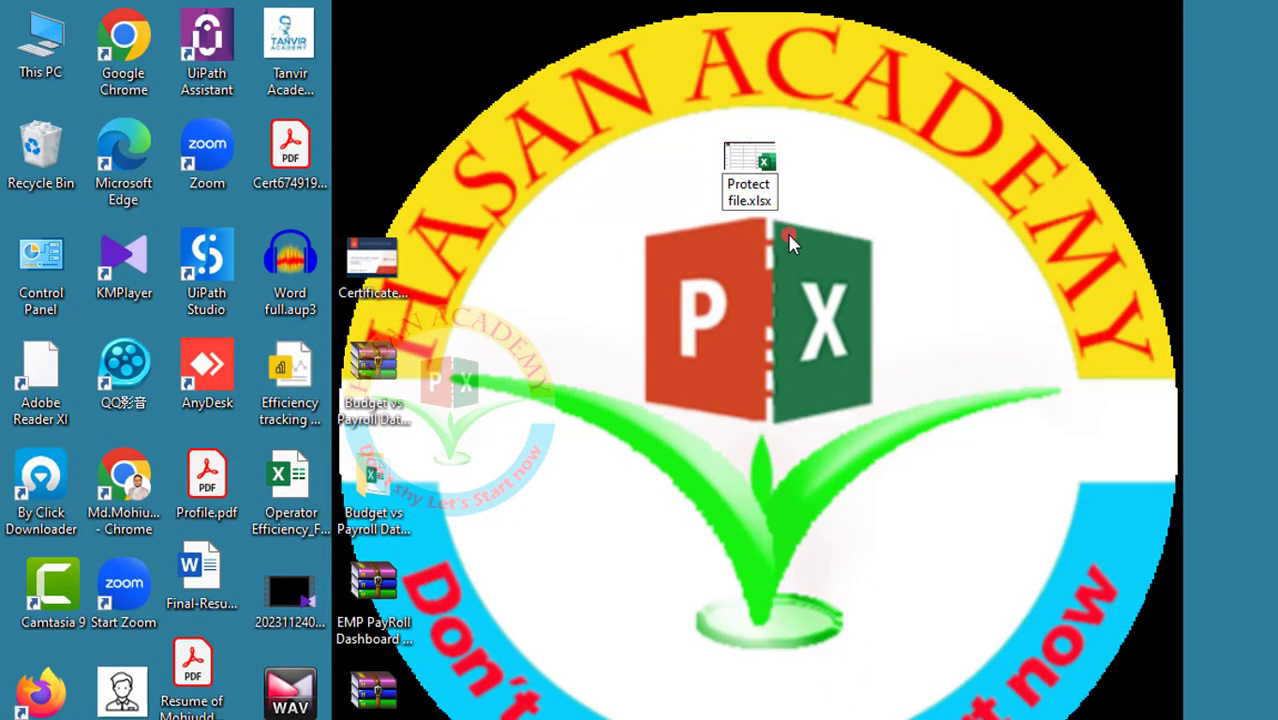
key("BackSpace")
key("BackSpace")
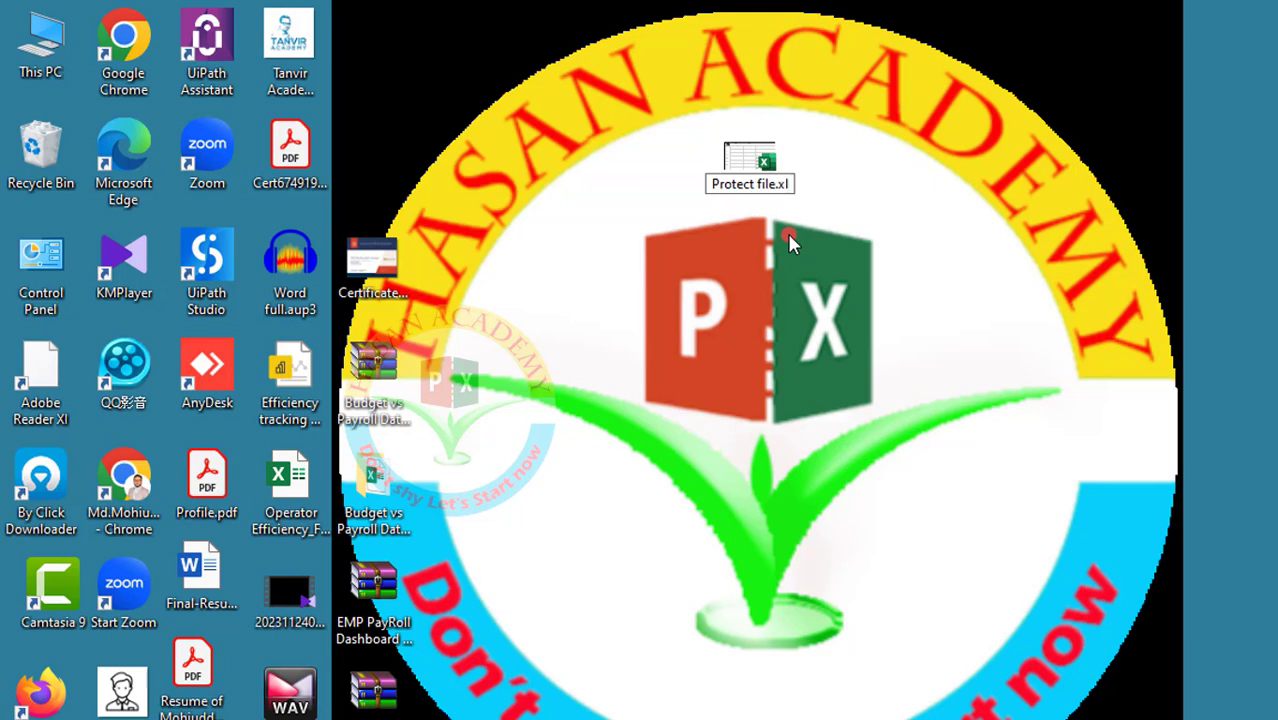
key("BackSpace")
key("BackSpace")
type("z")
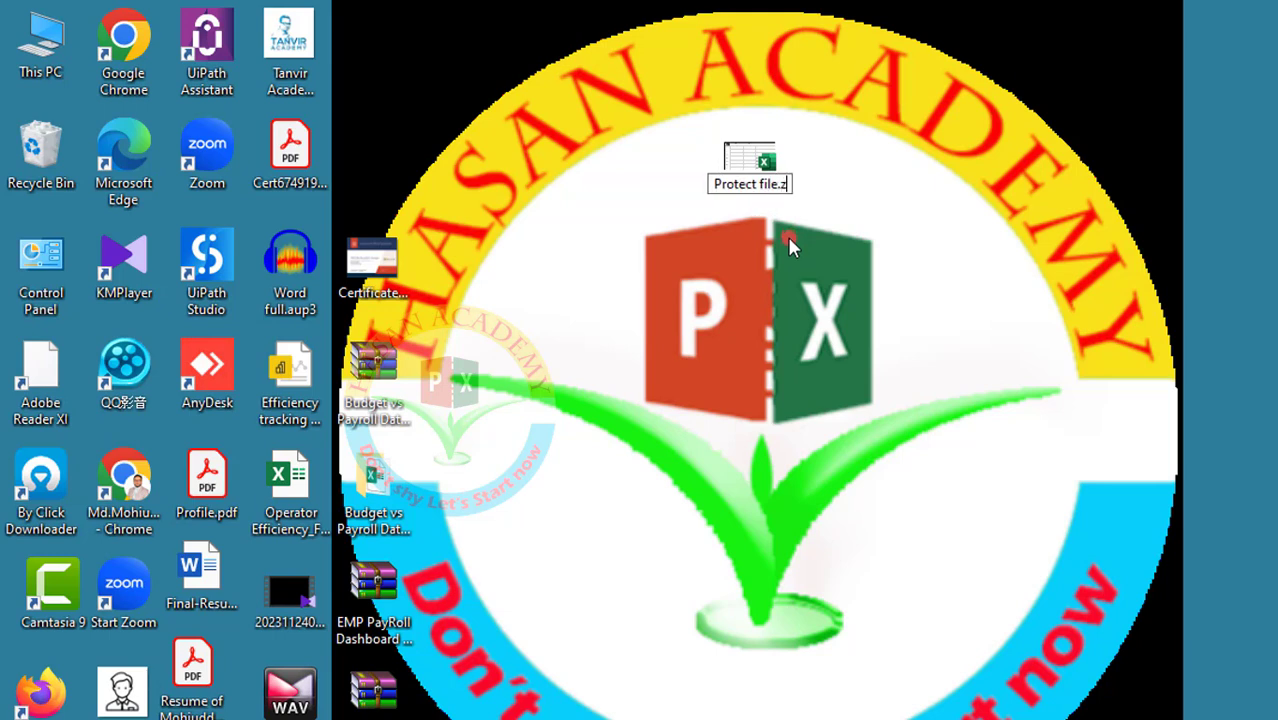
type("ip")
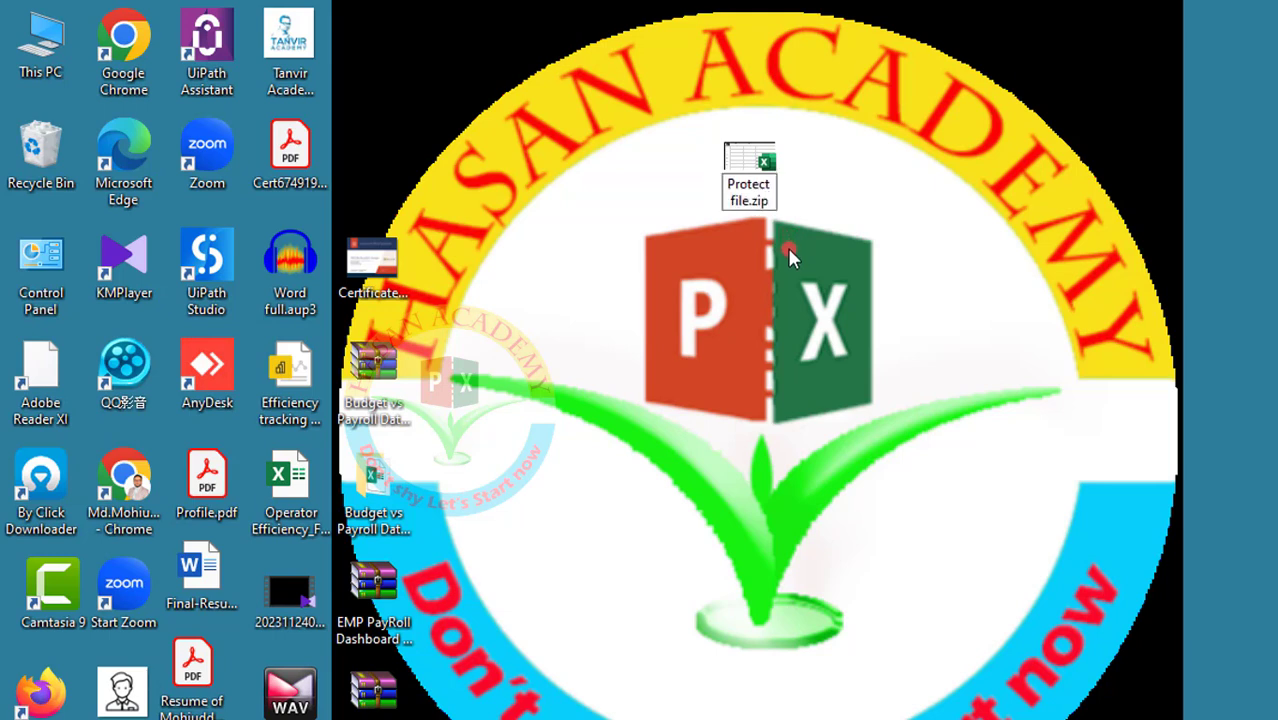
key("Return")
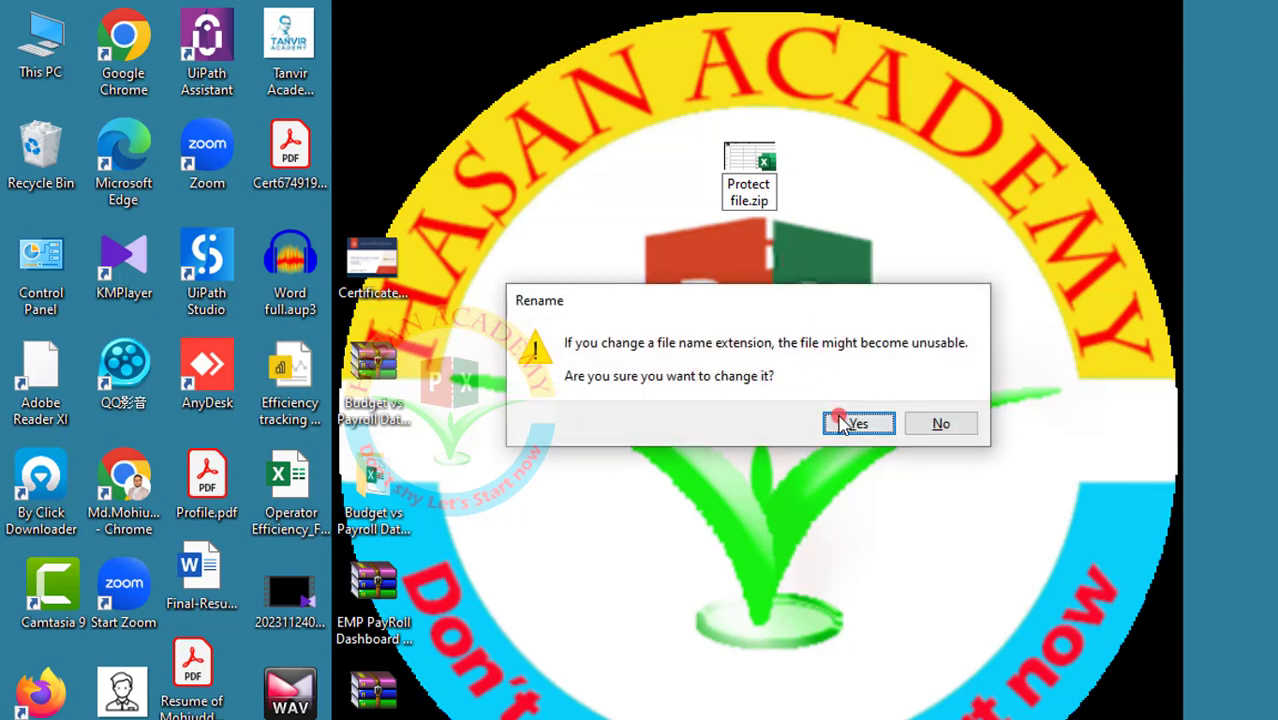
left_click(843, 421)
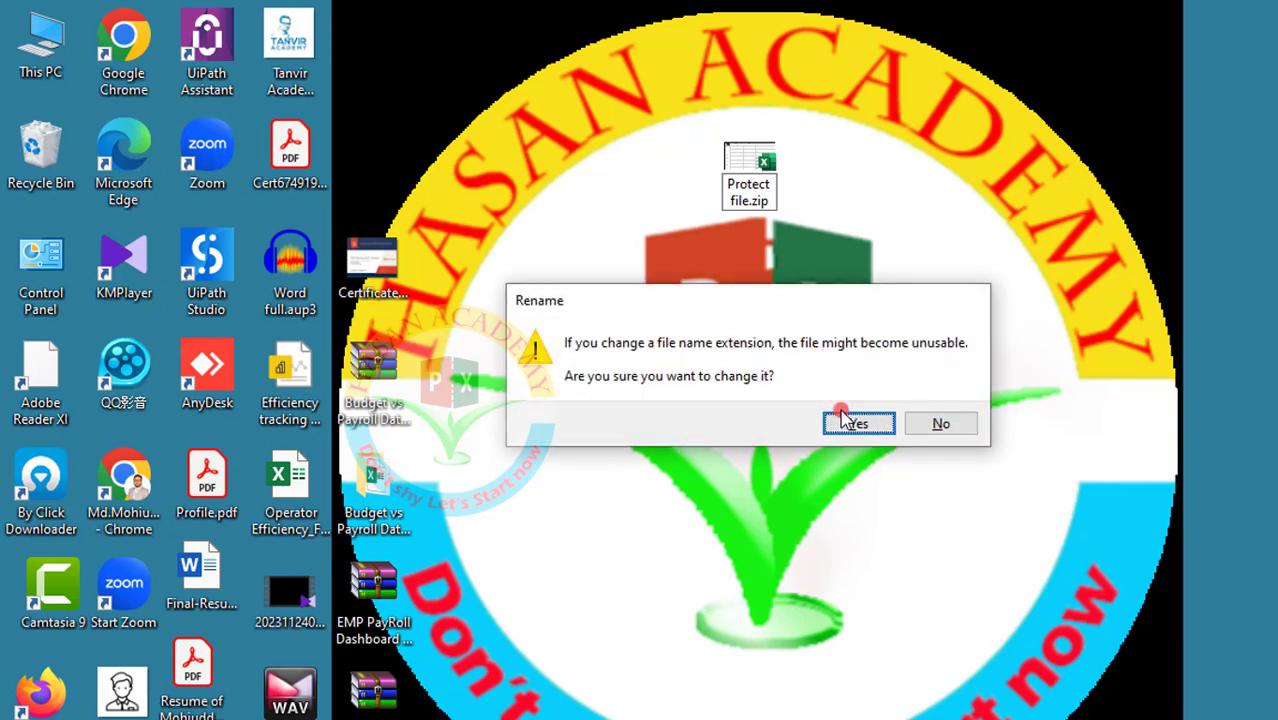
left_click(846, 425)
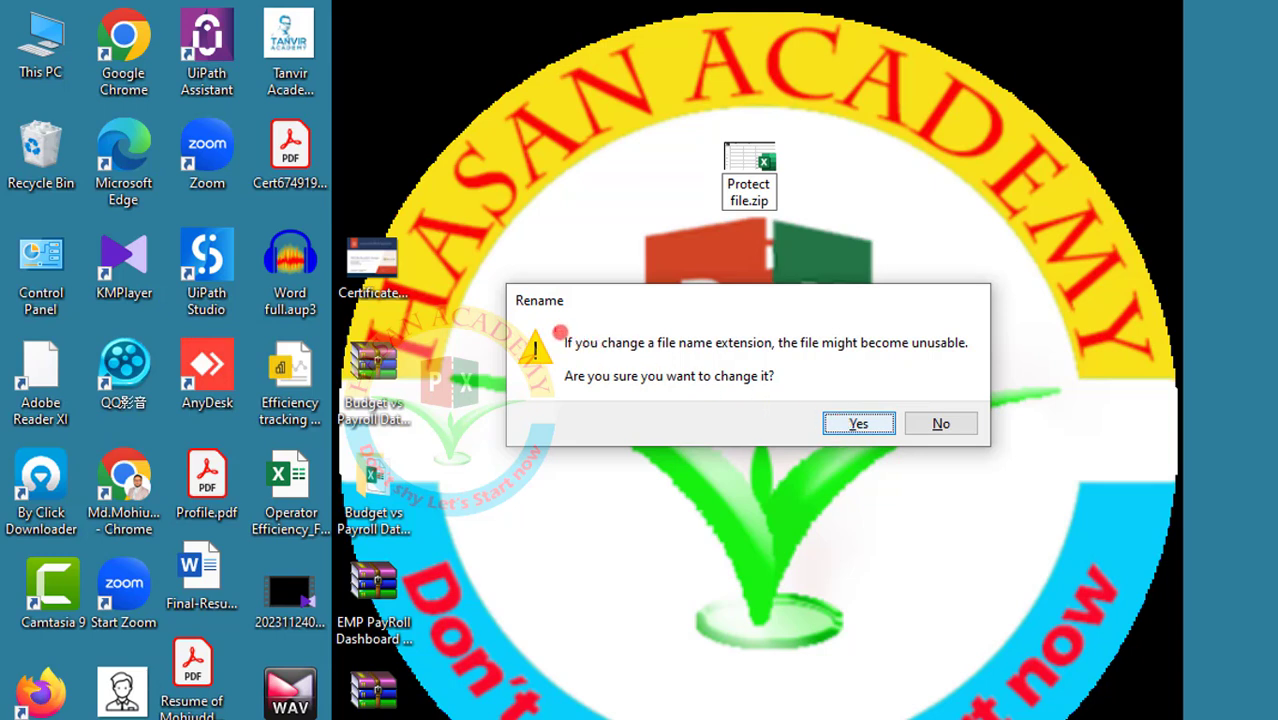
left_click_drag(552, 332, 779, 371)
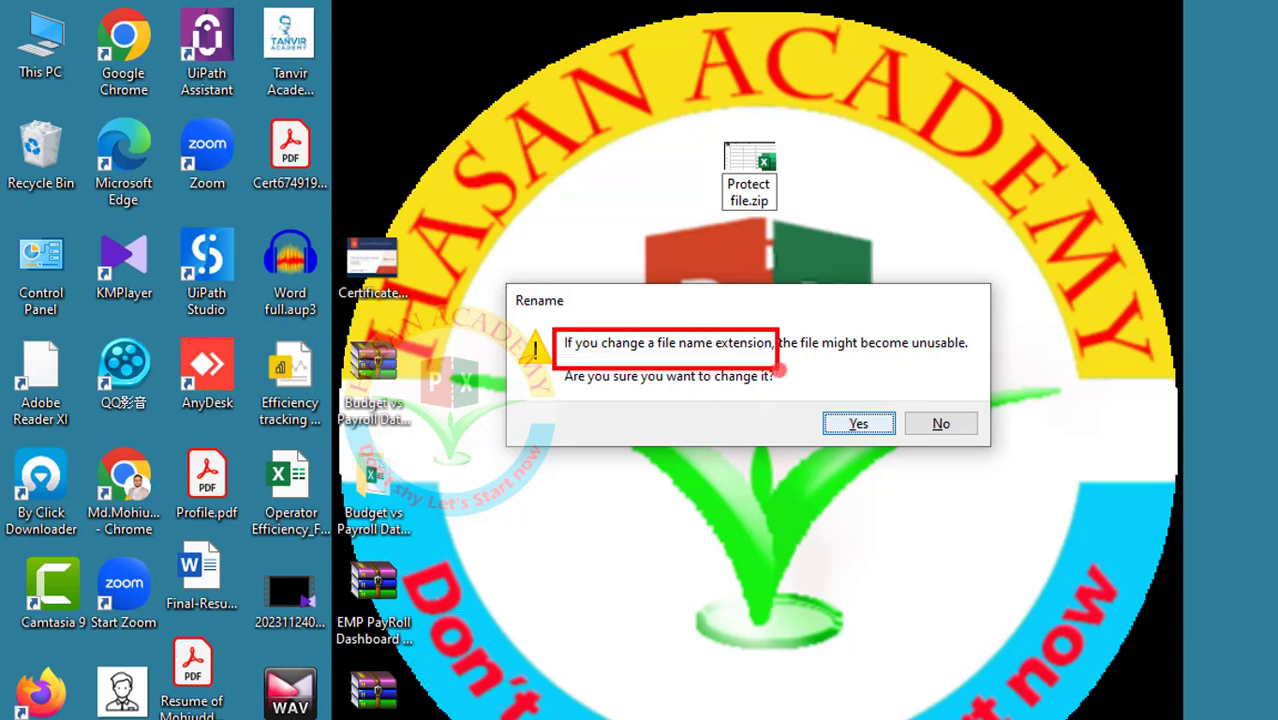
left_click(834, 424)
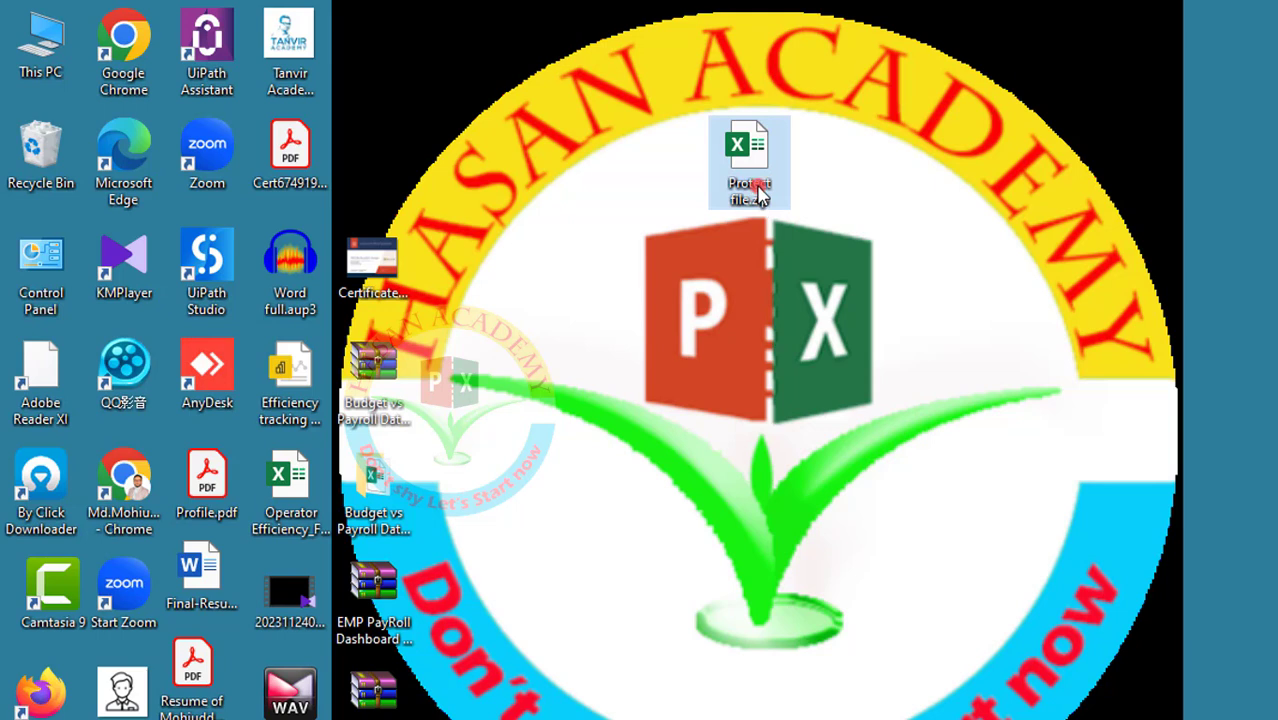
Step: Rename Protect file.zip to Protect file.Zip so it registers as a WinRAR archive
mouse_move(745, 198)
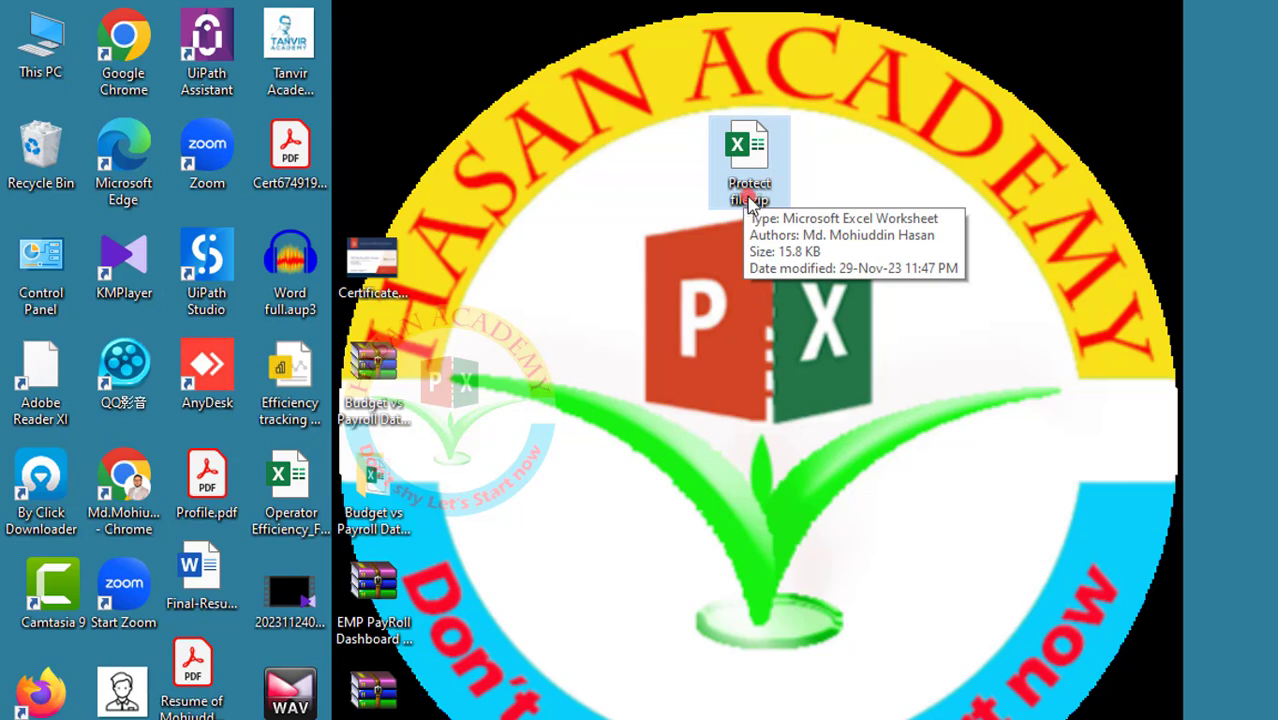
right_click(748, 199)
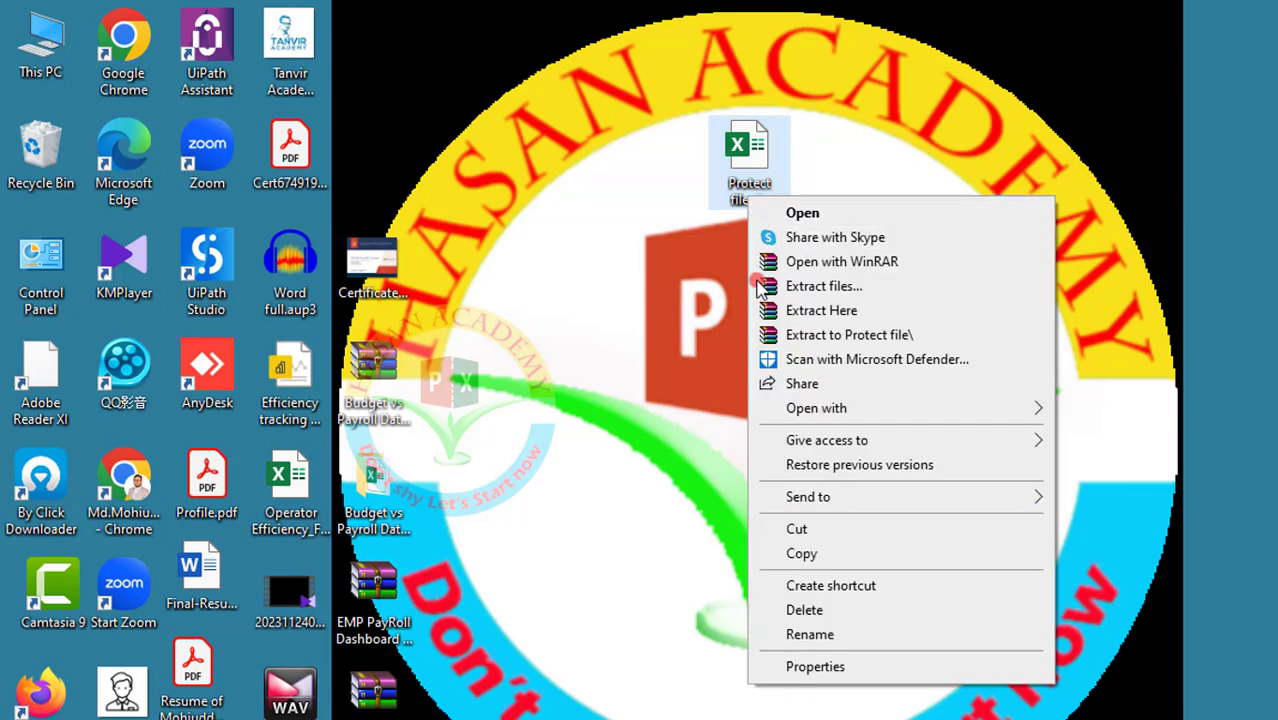
left_click(830, 634)
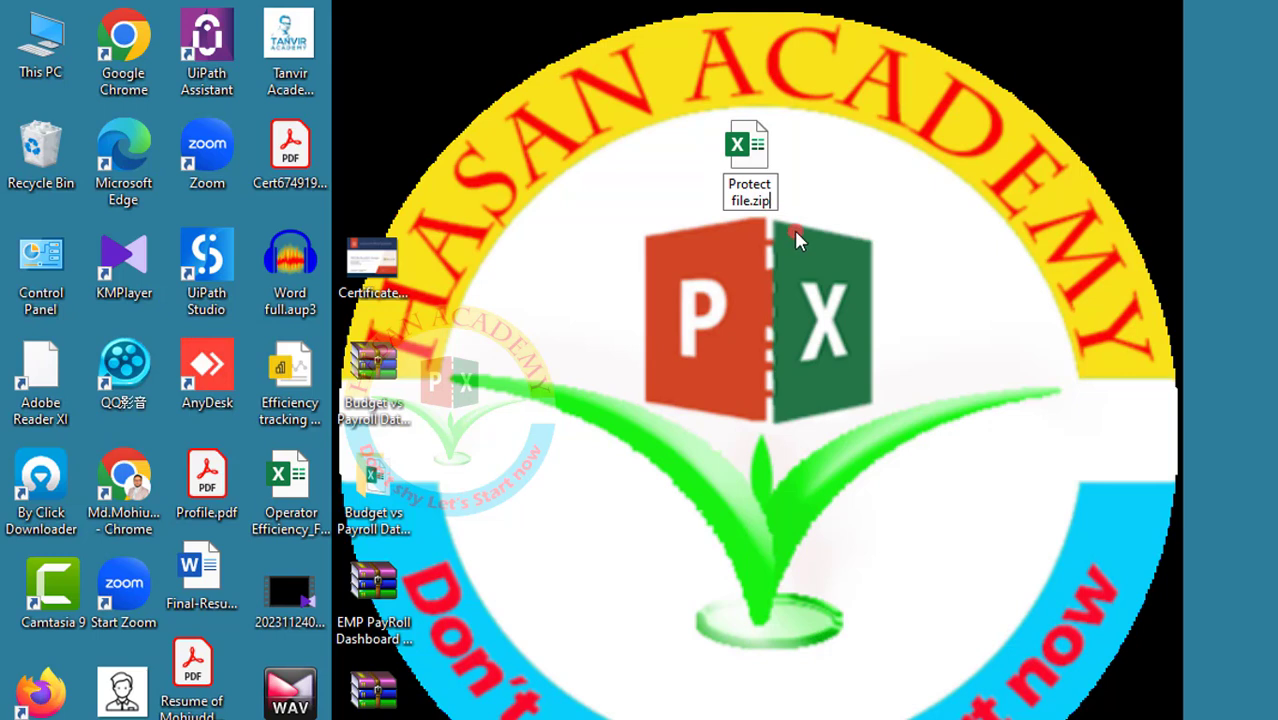
key("BackSpace")
key("BackSpace")
key("BackSpace")
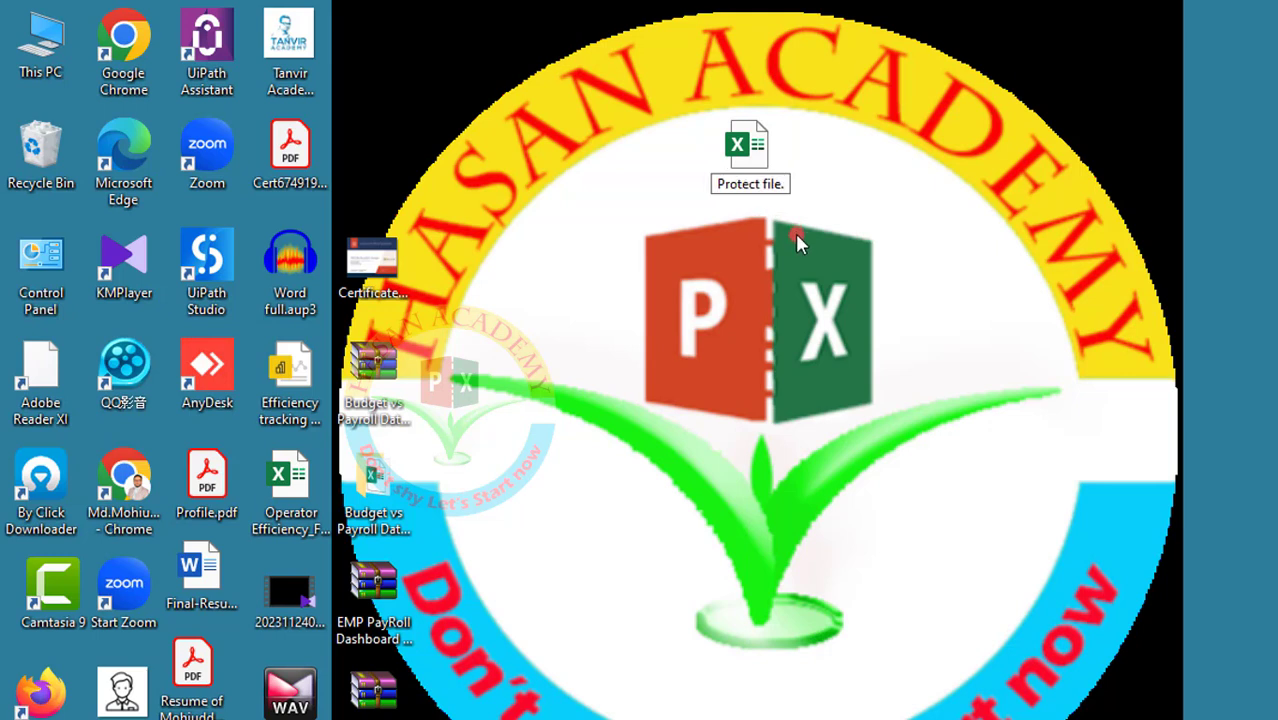
type("Zip")
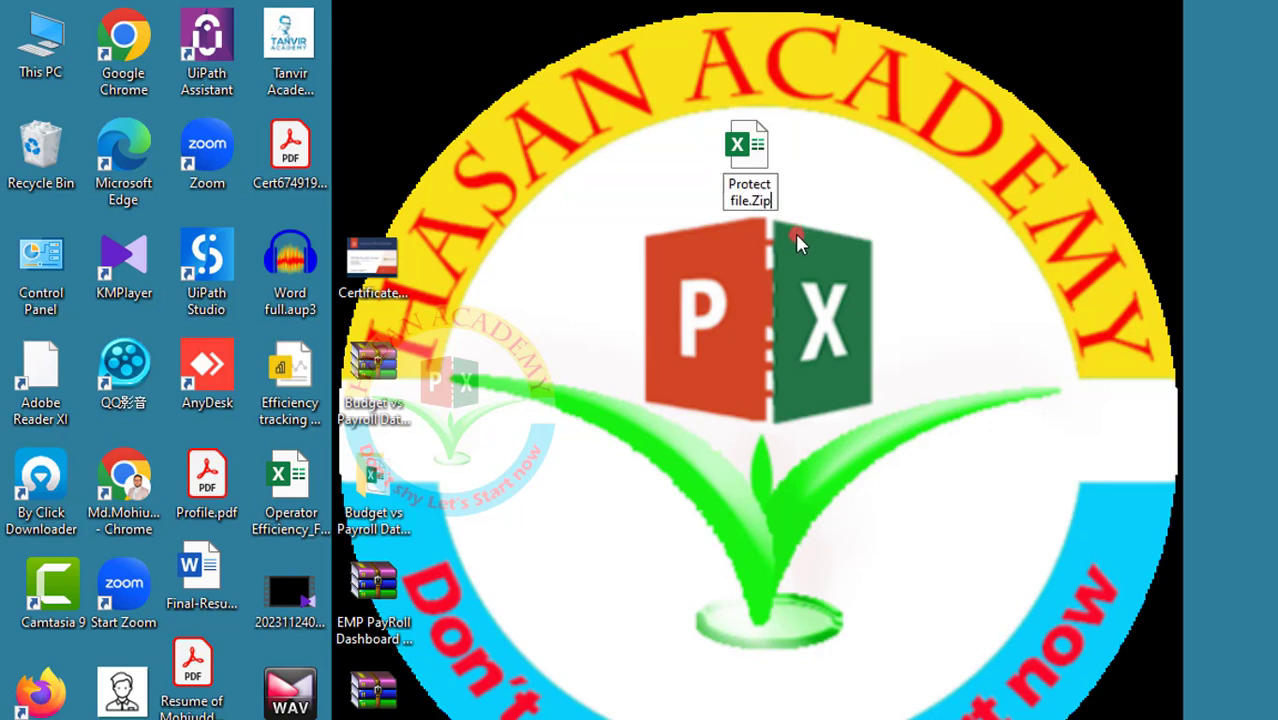
key("Return")
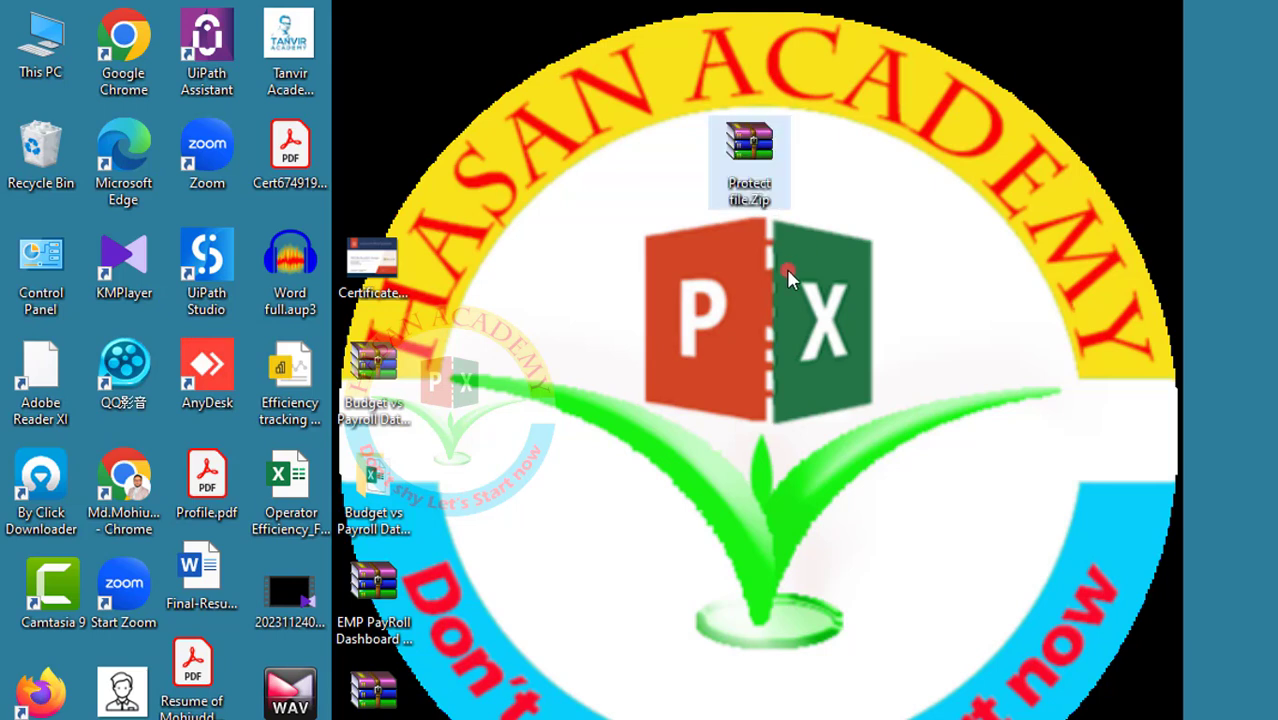
mouse_move(768, 215)
Step: Extract Protect file.Zip with WinRAR's Extract files... into the Protect file folder
right_click(733, 170)
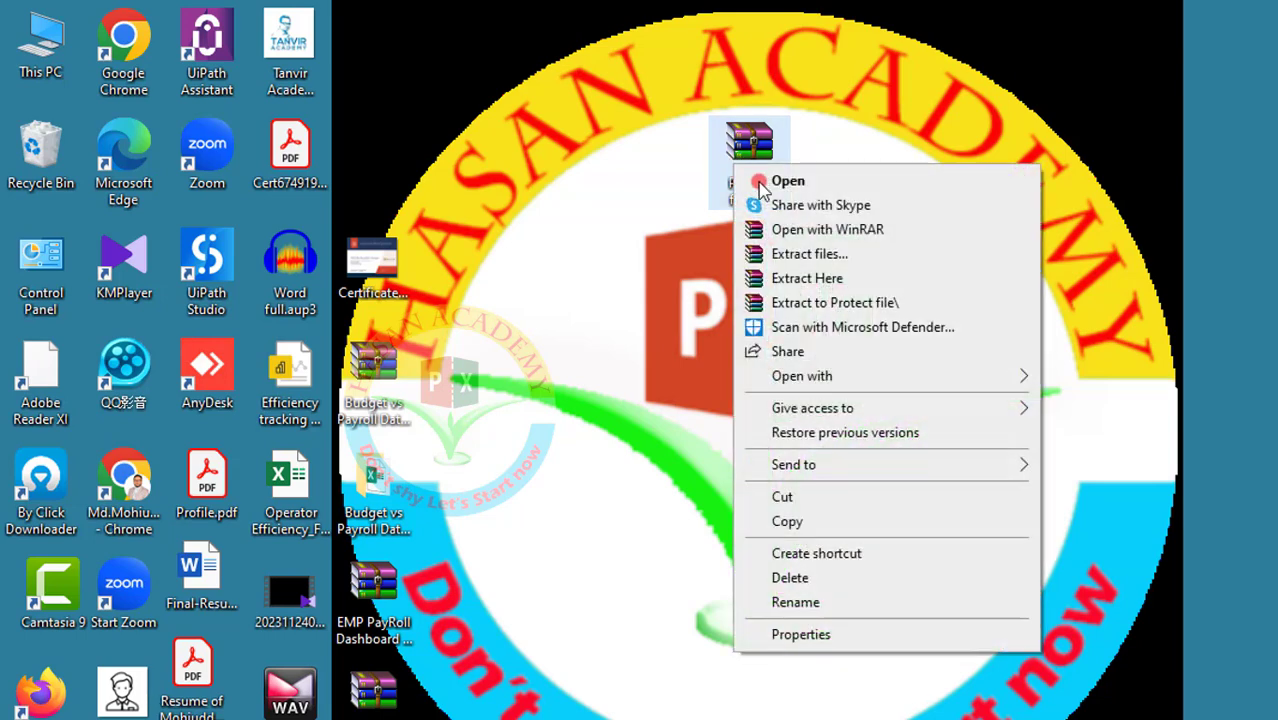
left_click(821, 256)
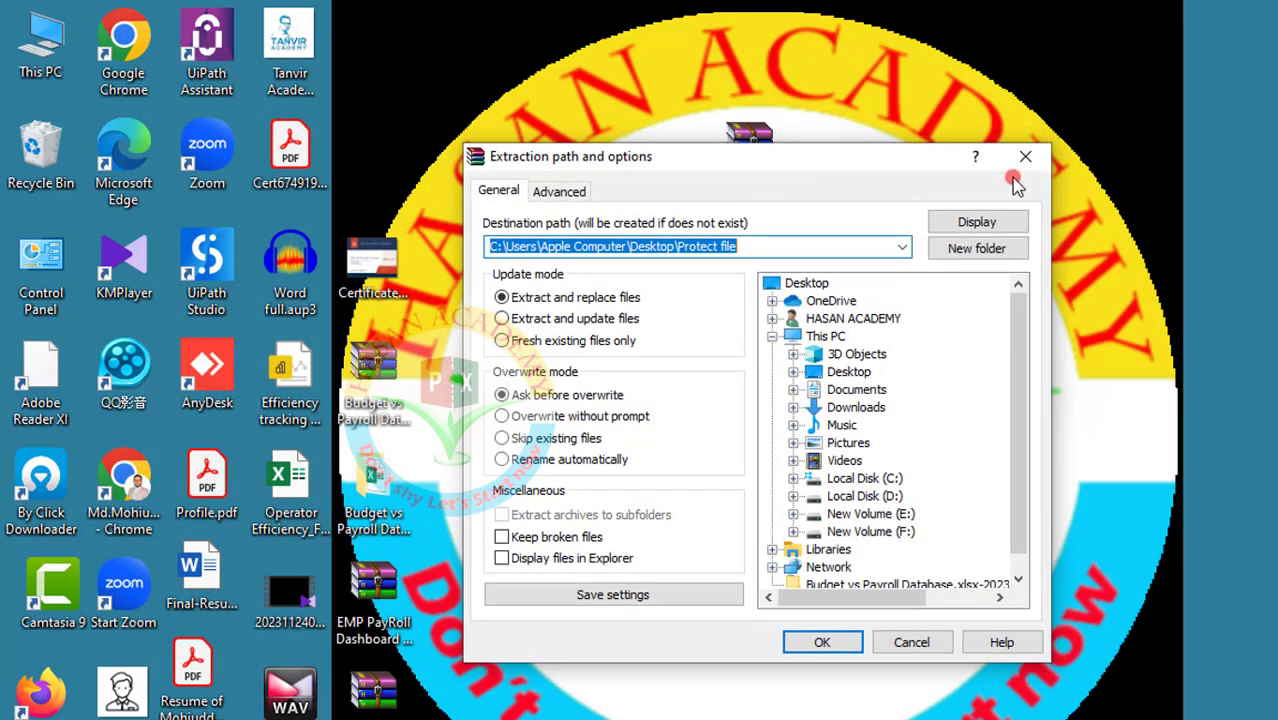
left_click(818, 645)
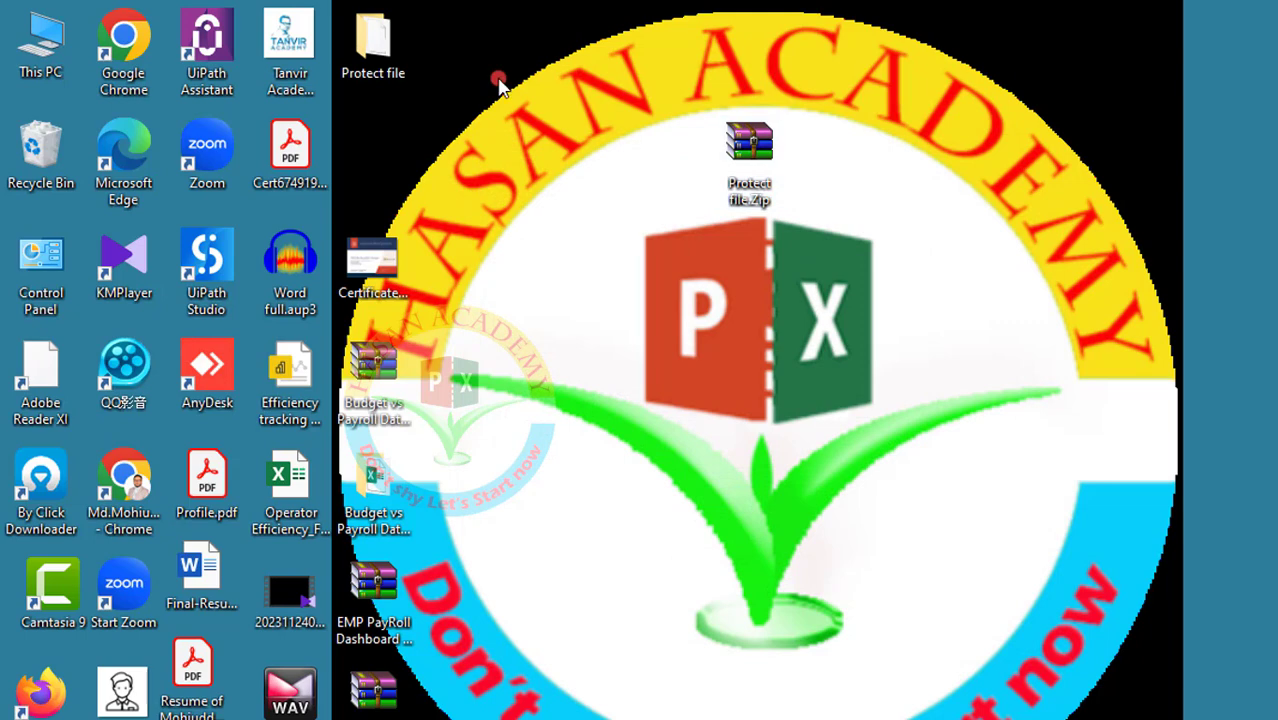
left_click_drag(392, 55, 725, 285)
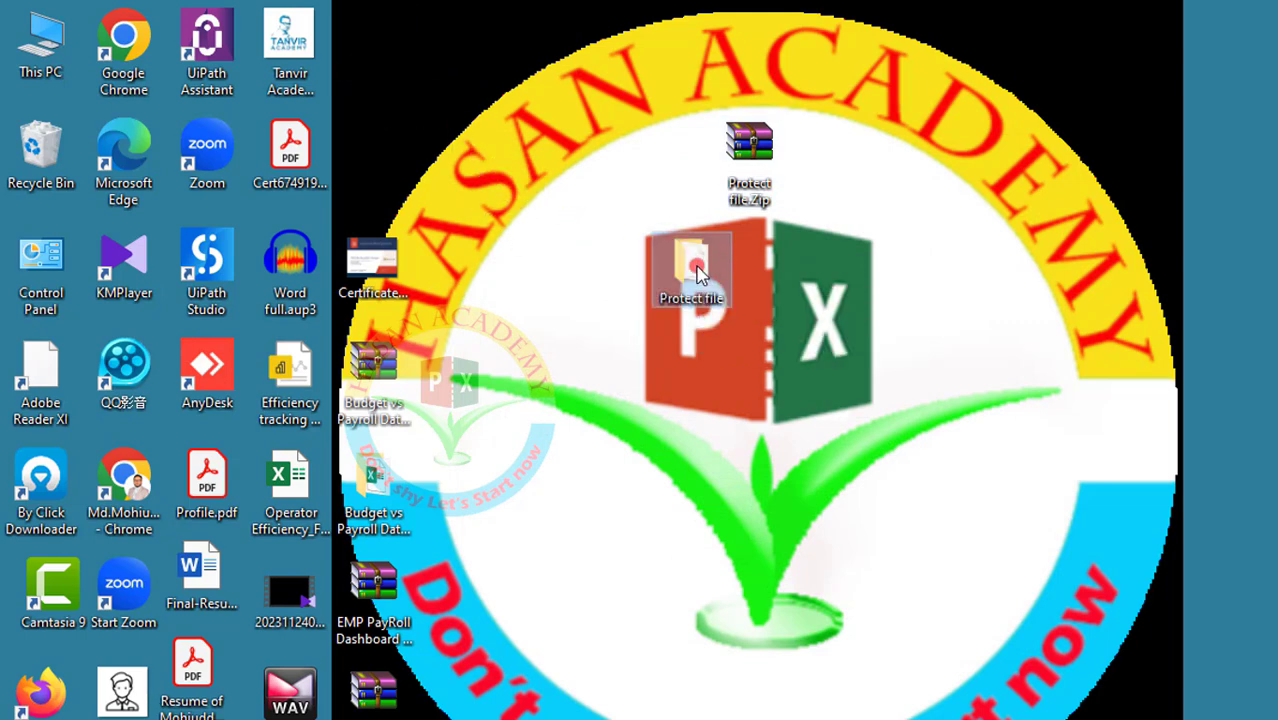
left_click(697, 273)
Step: Open the Protect file folder, then xl, then worksheets
double_click(697, 273)
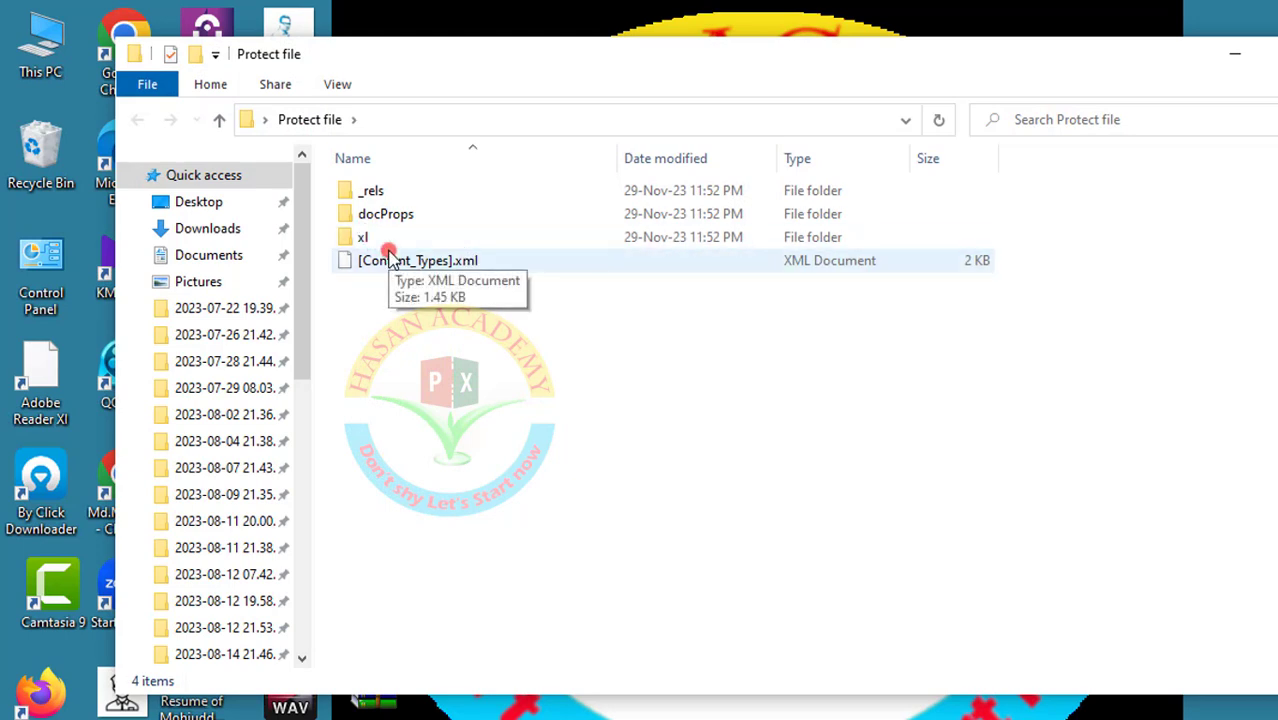
left_click_drag(337, 226, 428, 251)
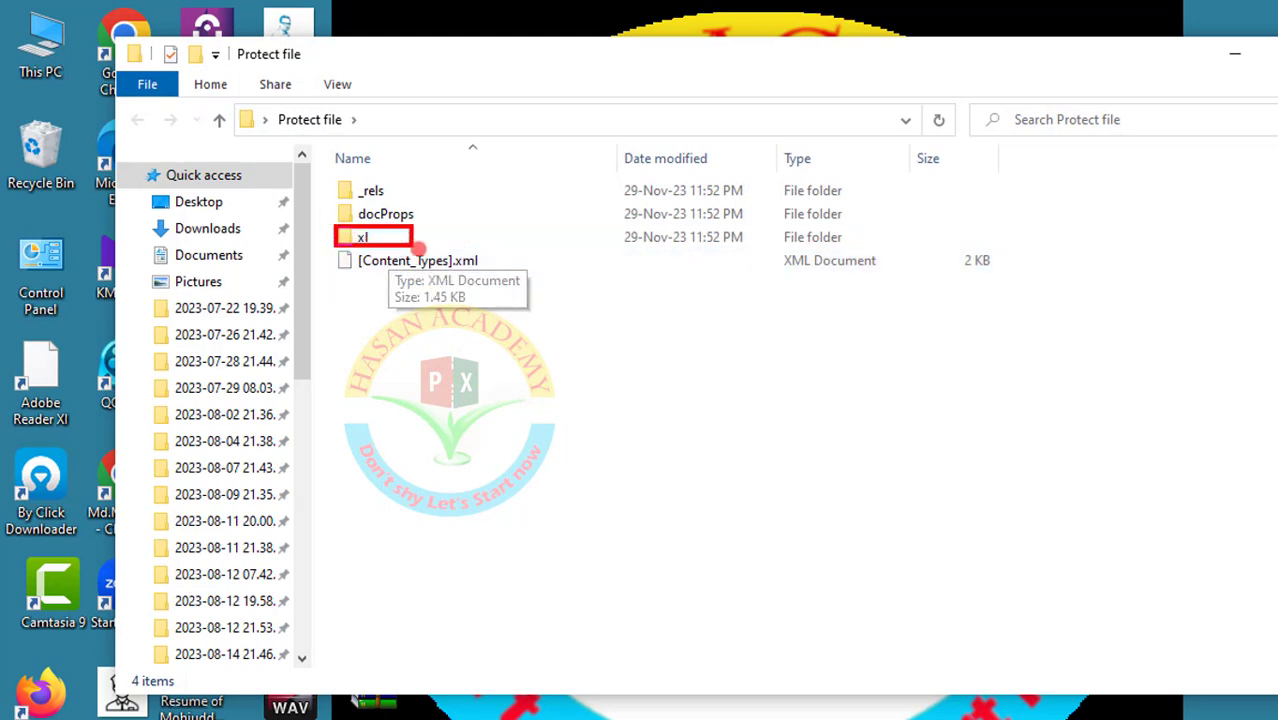
double_click(365, 242)
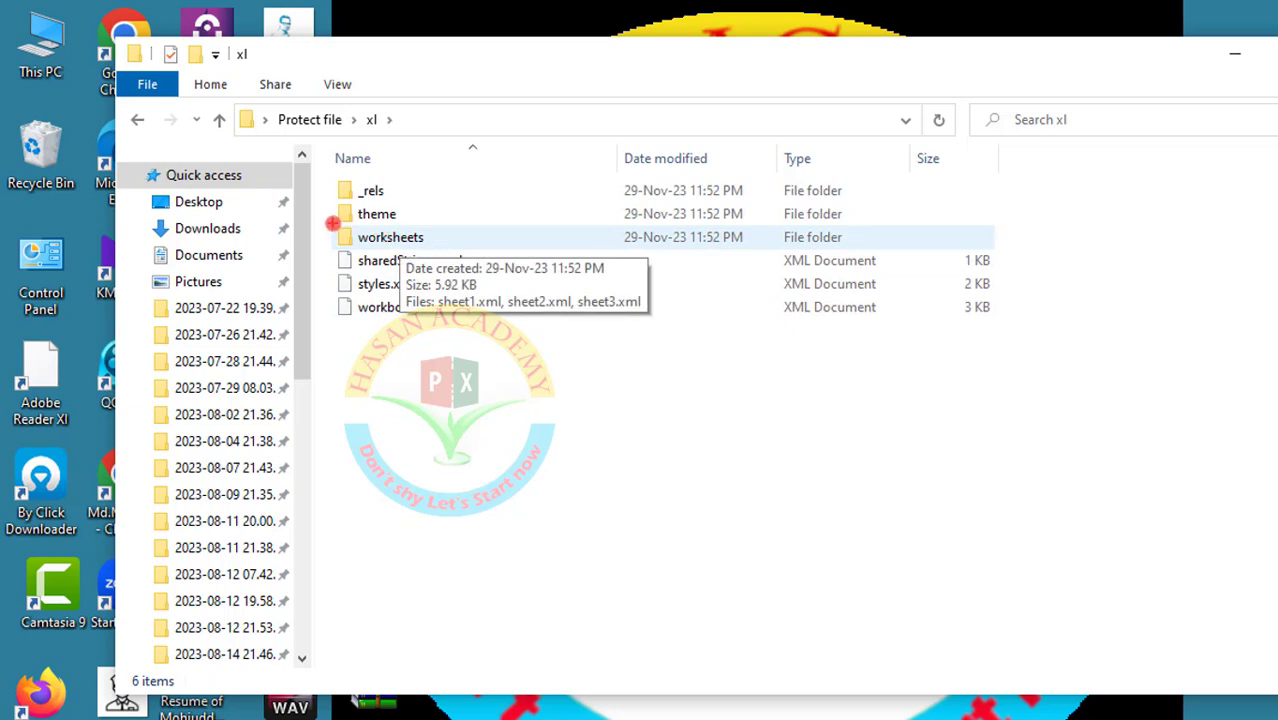
left_click_drag(333, 222, 481, 251)
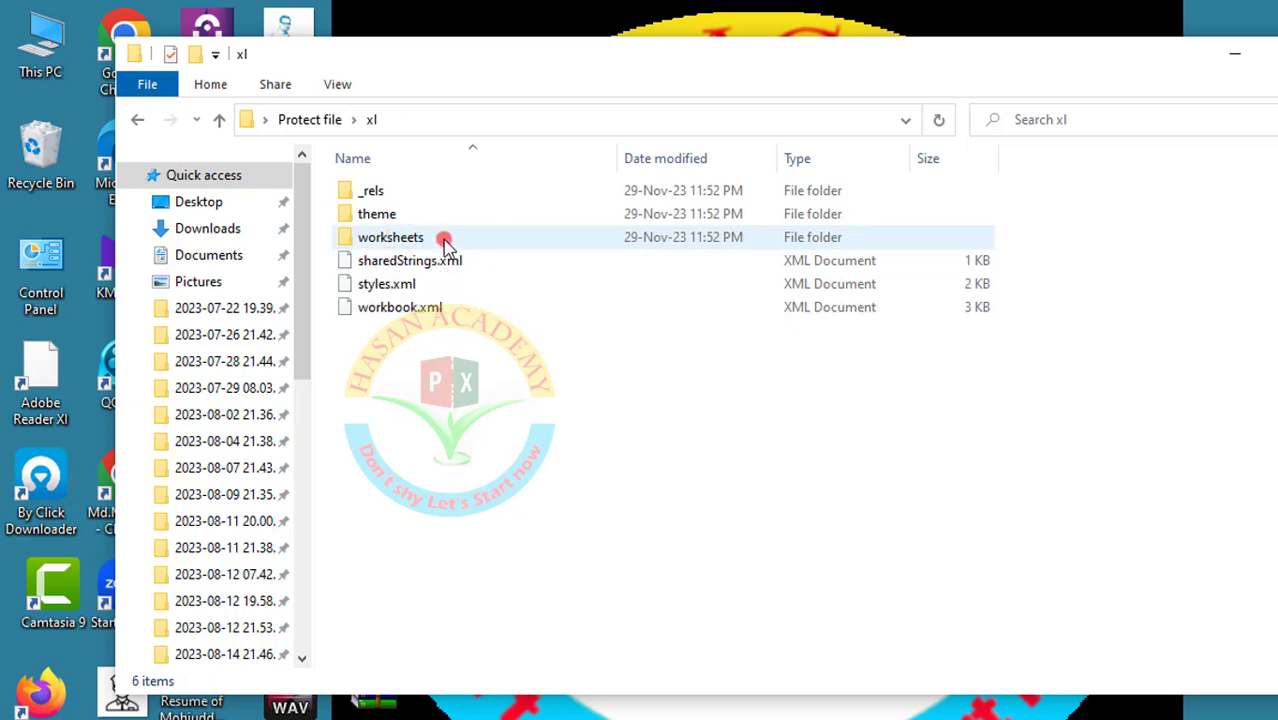
double_click(428, 237)
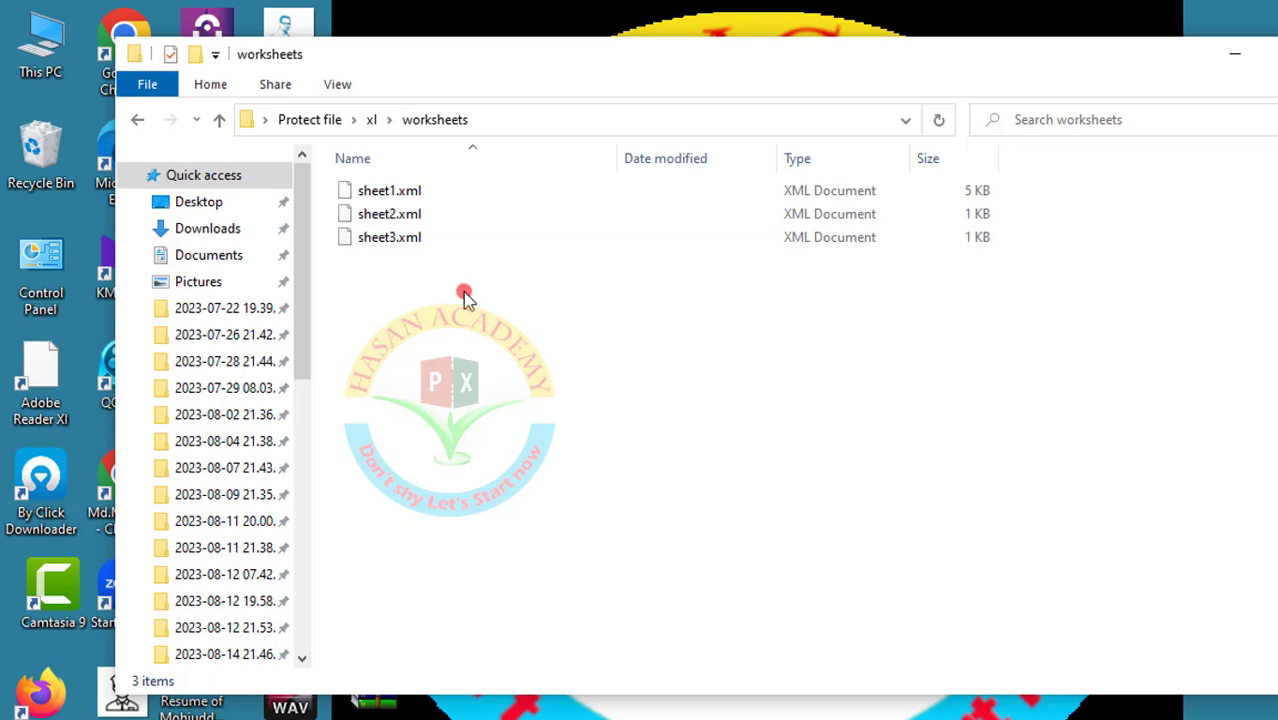
Step: Open sheet1.xml with Notepad and maximize the Notepad window
right_click(405, 187)
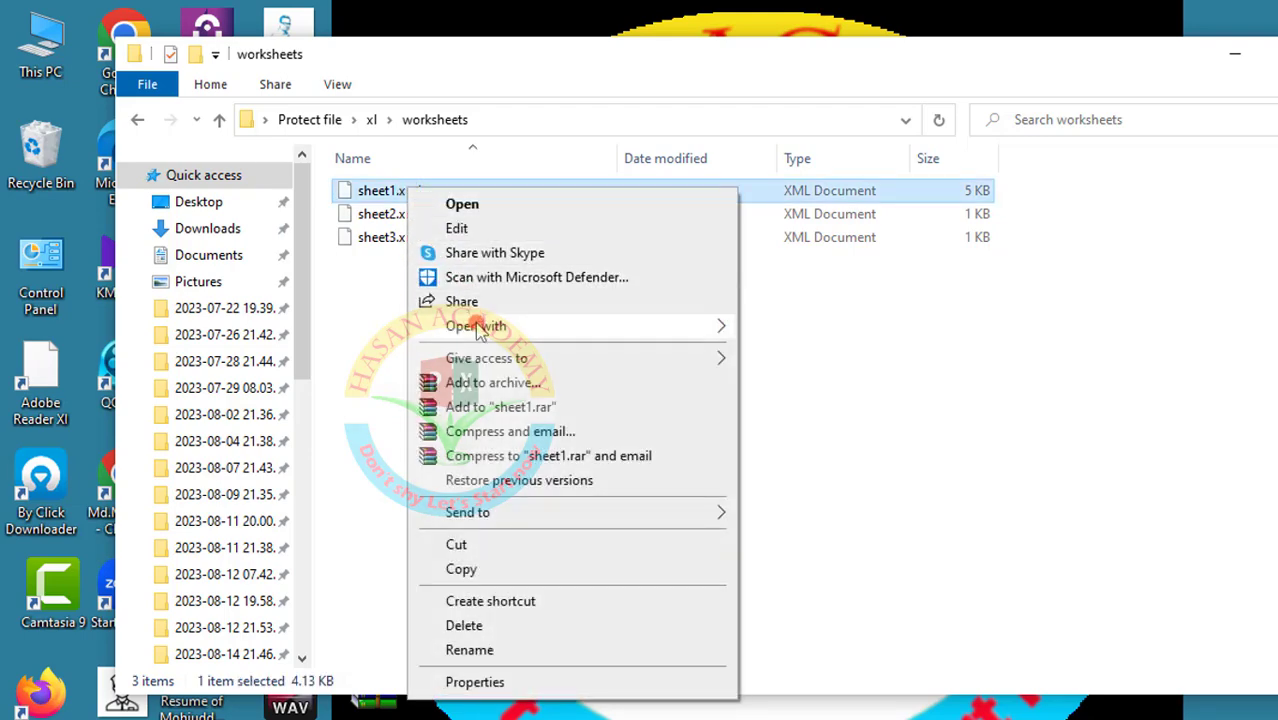
mouse_move(486, 328)
left_click(790, 352)
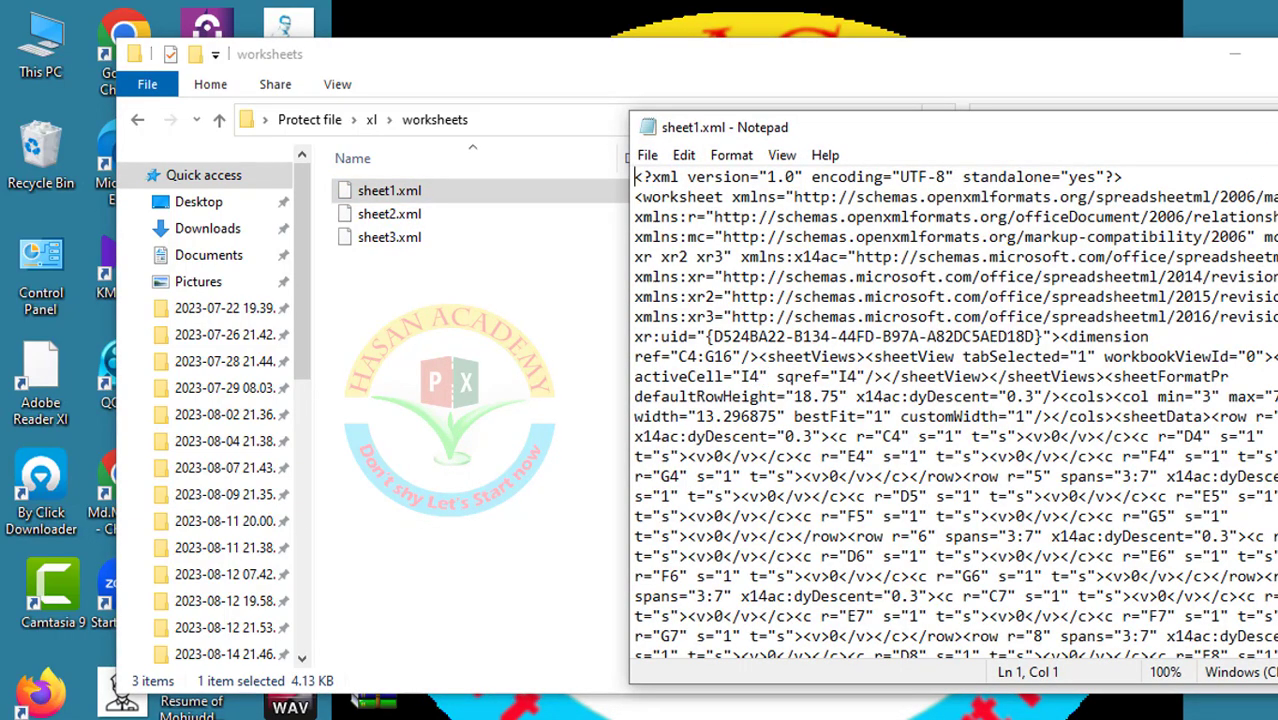
key("super+Up")
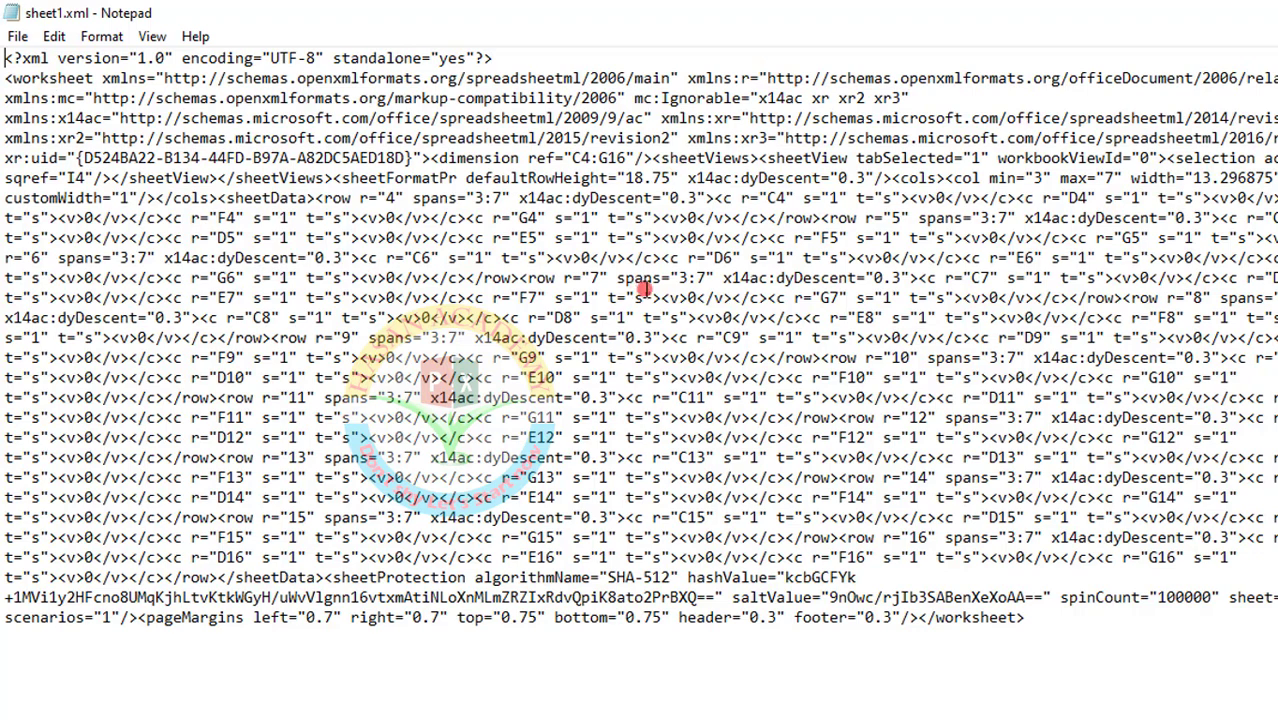
key("ctrl+f")
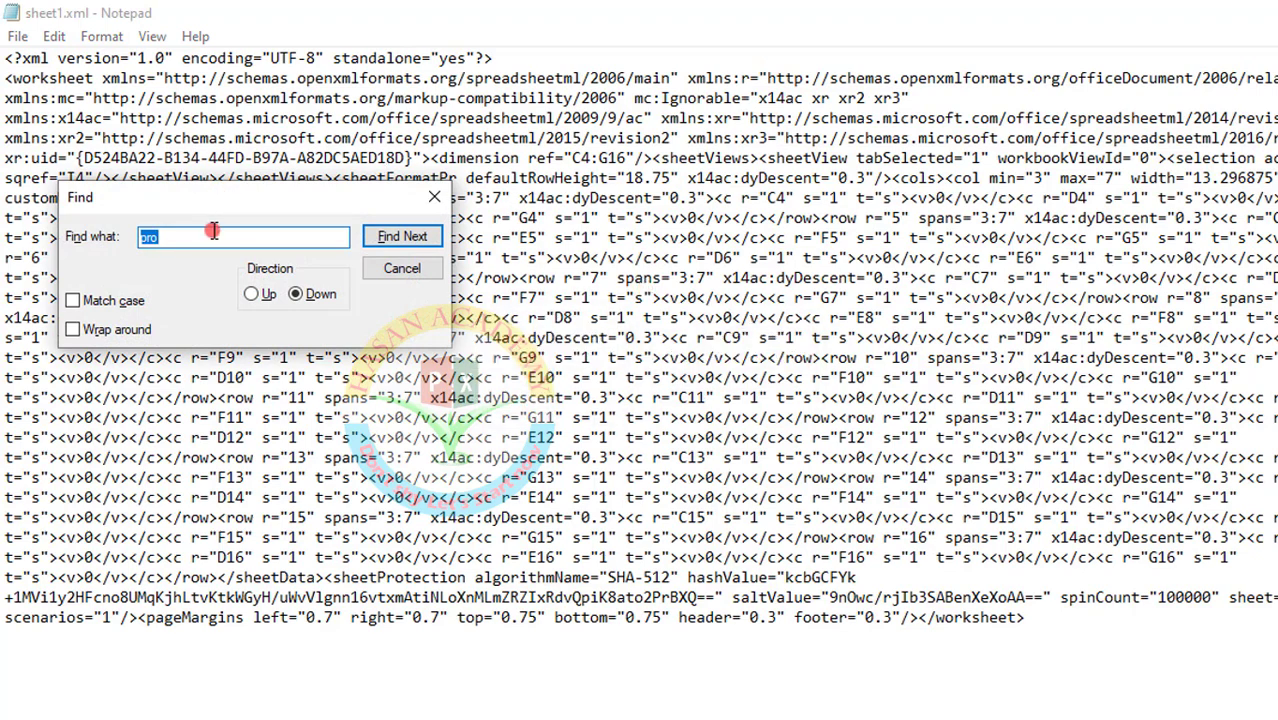
Step: Search sheet1.xml for 'pro' to reach the sheetProtection element, then close the Find box
type("p")
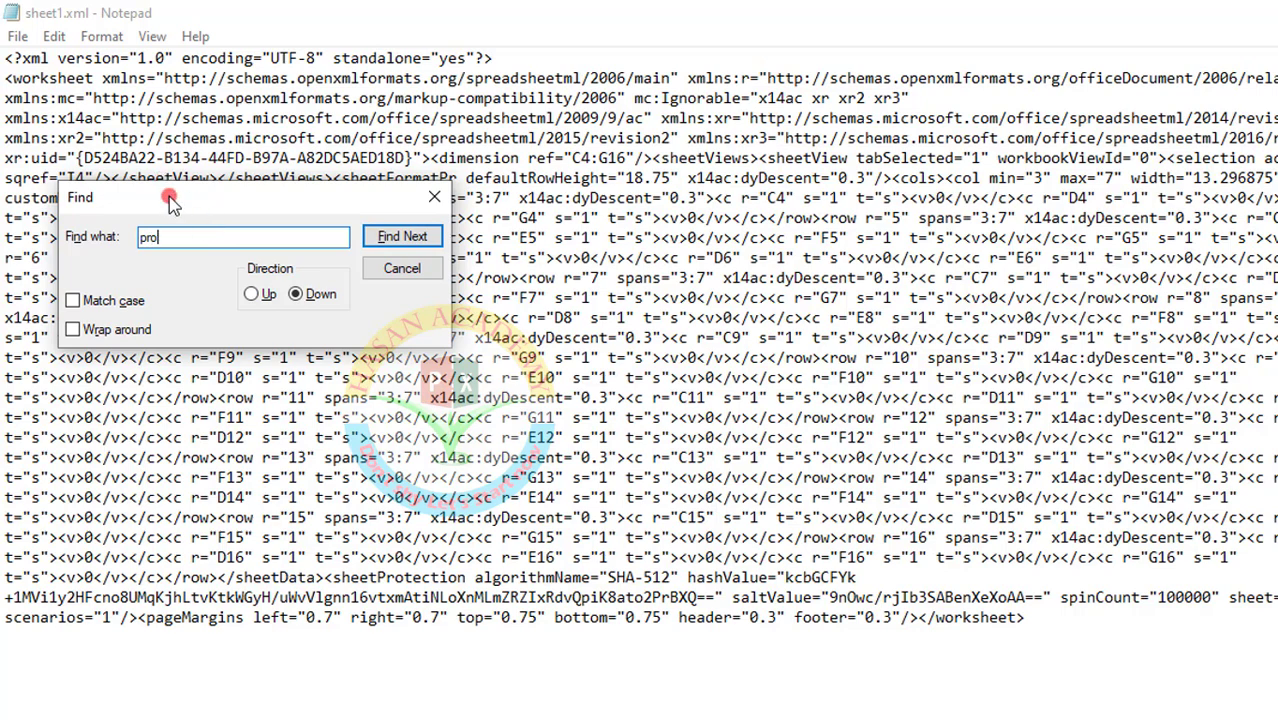
left_click_drag(167, 196, 390, 178)
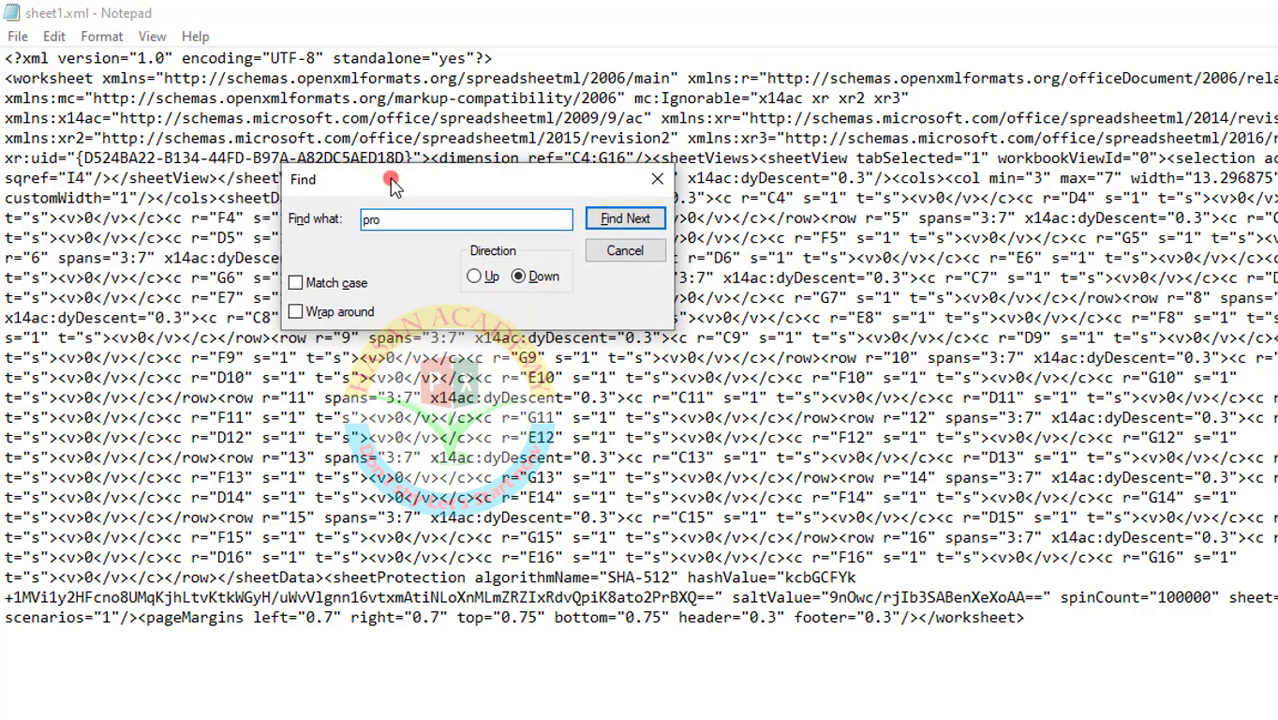
left_click(617, 220)
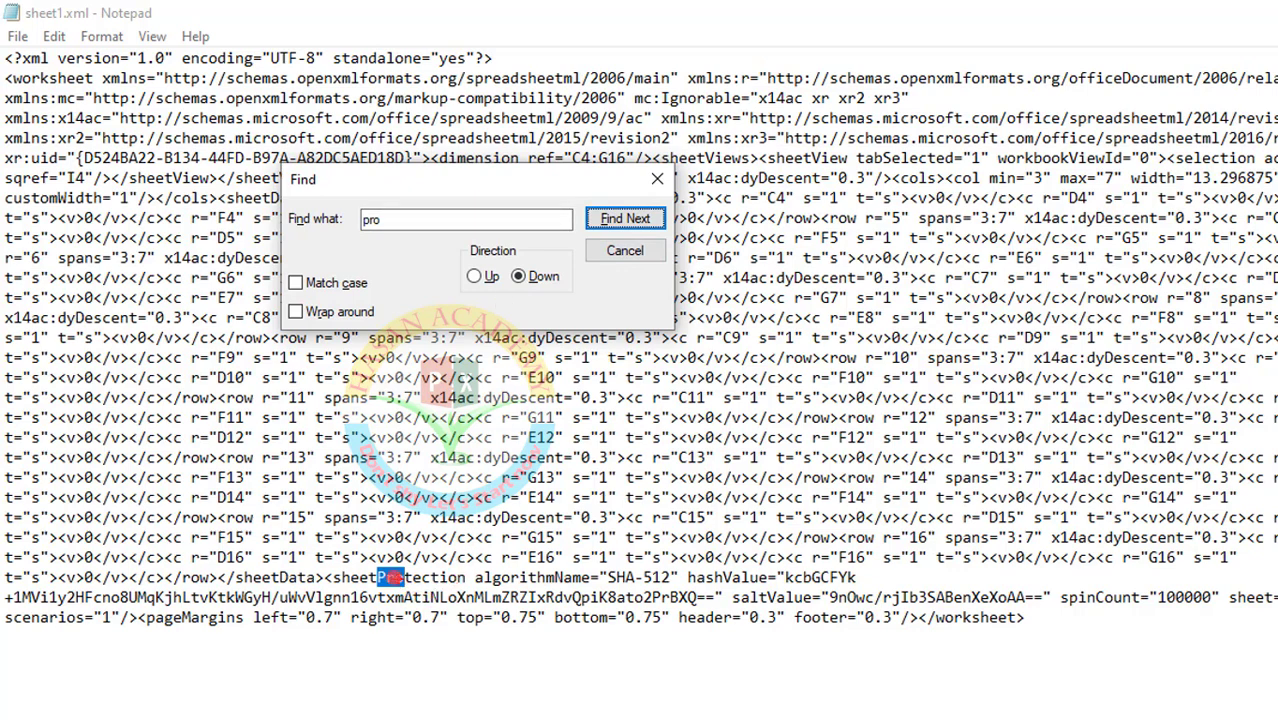
left_click_drag(362, 563, 462, 596)
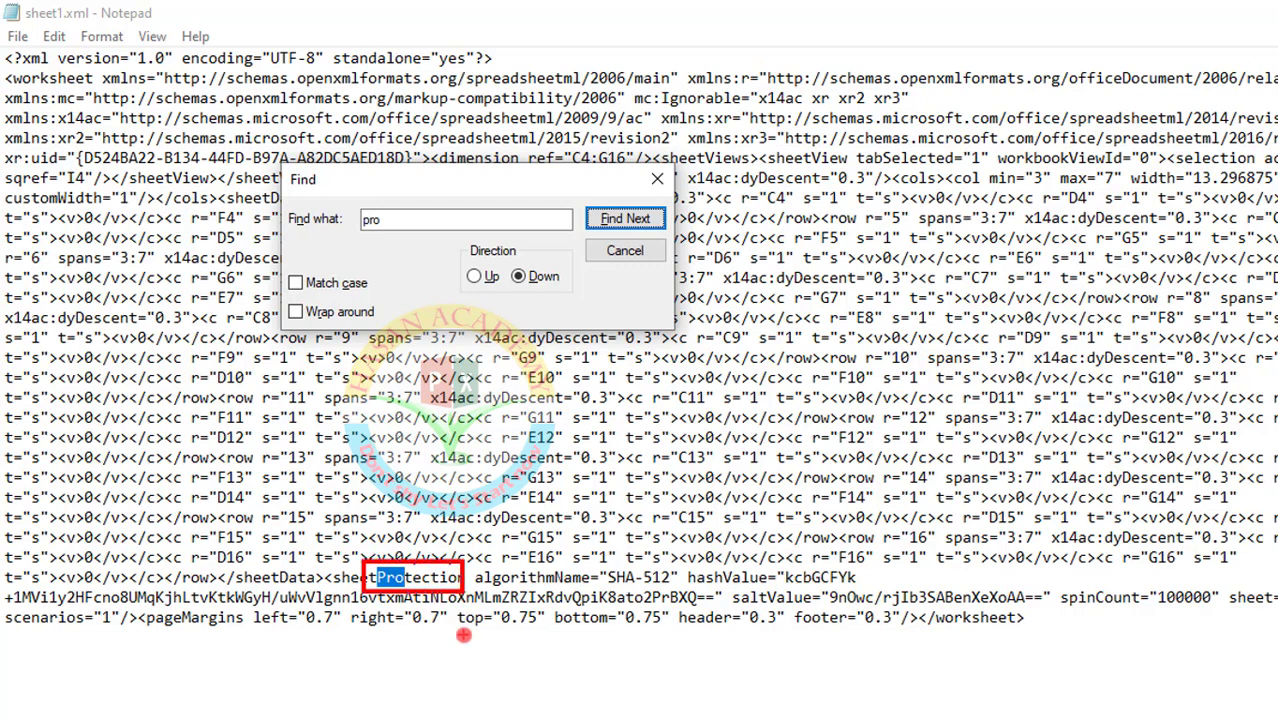
key("Escape")
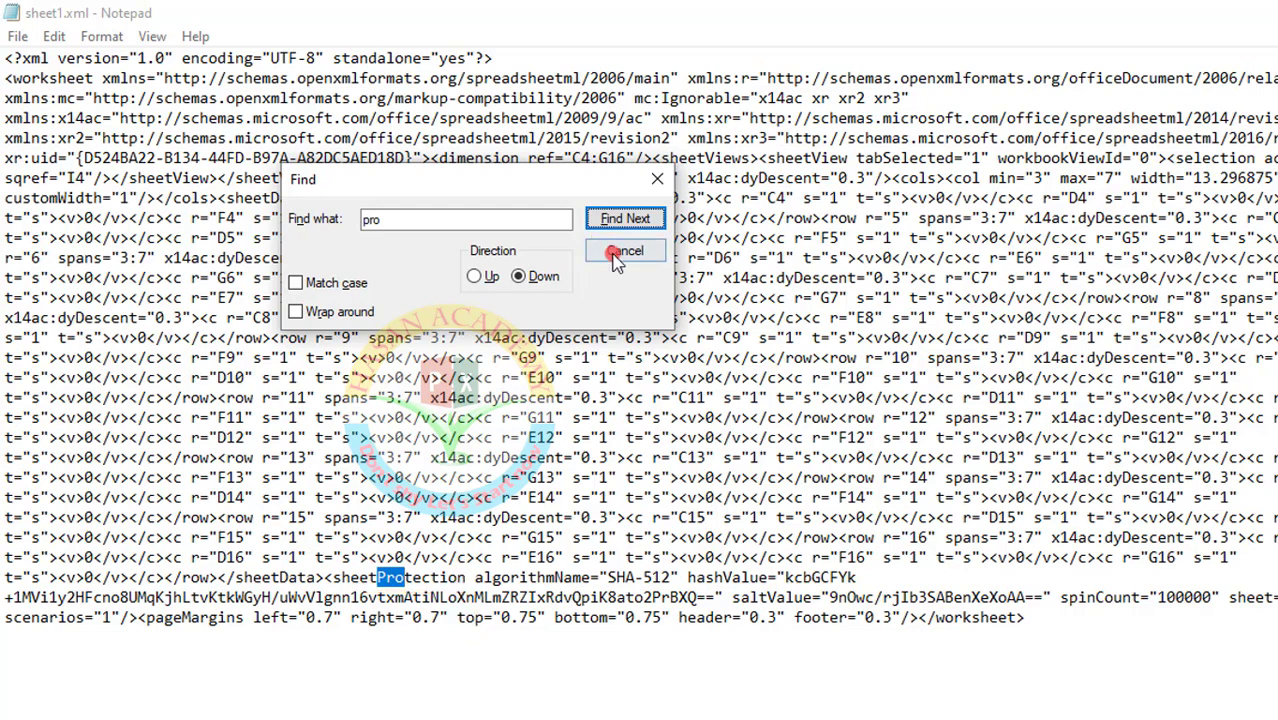
left_click(615, 255)
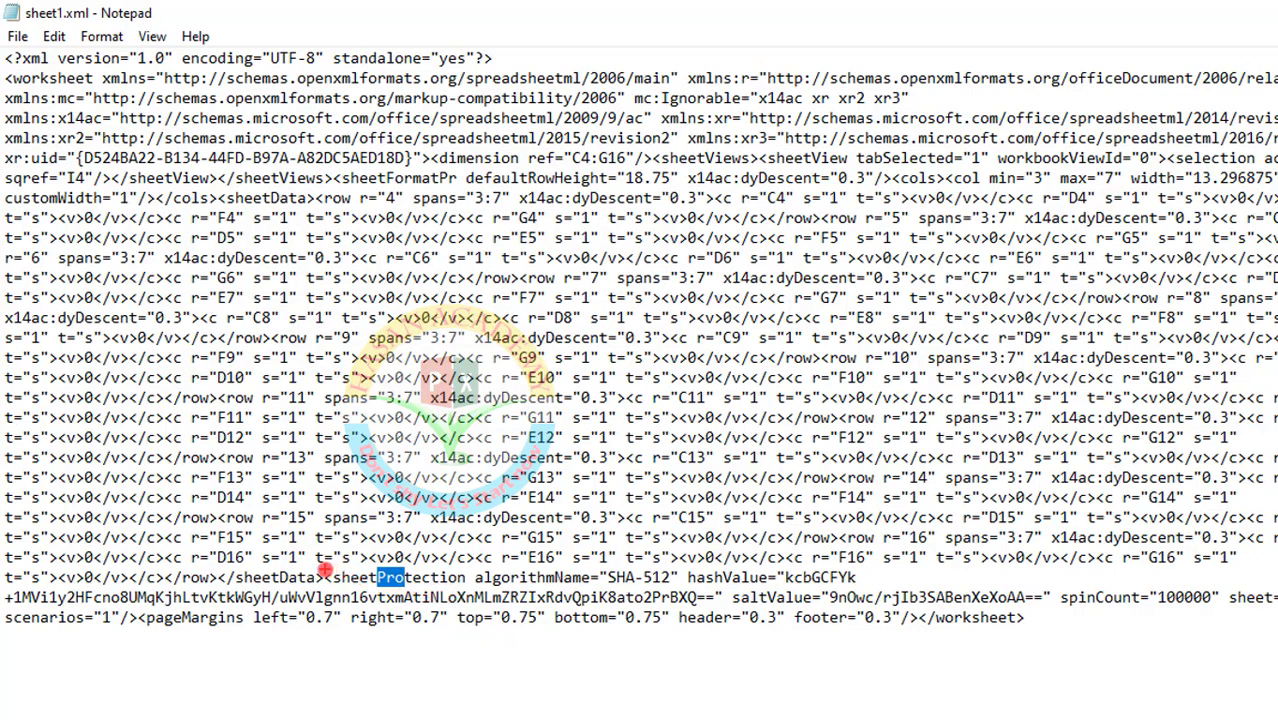
Step: Outline the full sheetProtection tag and its attributes in sheet1.xml, then clear the annotations
mouse_move(325, 572)
left_mouse_down()
mouse_move(800, 605)
mouse_move(858, 585)
left_mouse_up()
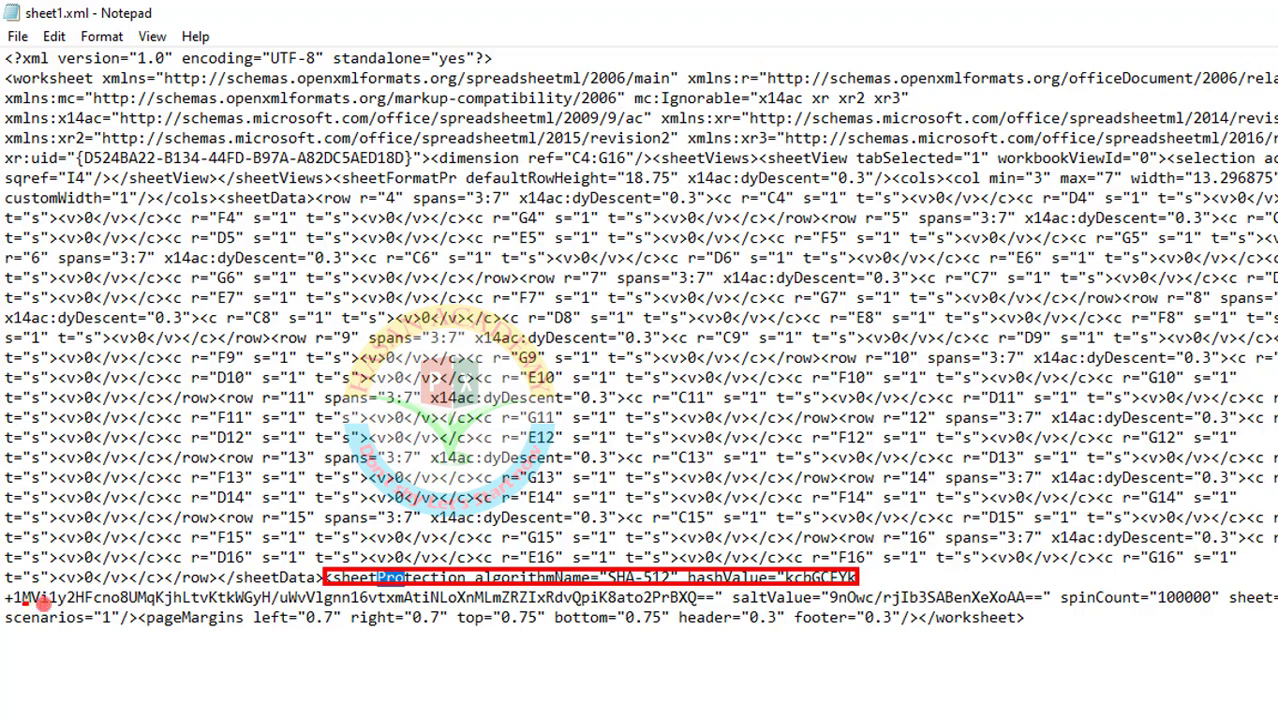
mouse_move(43, 605)
left_mouse_down()
mouse_move(495, 617)
mouse_move(1036, 600)
left_mouse_up()
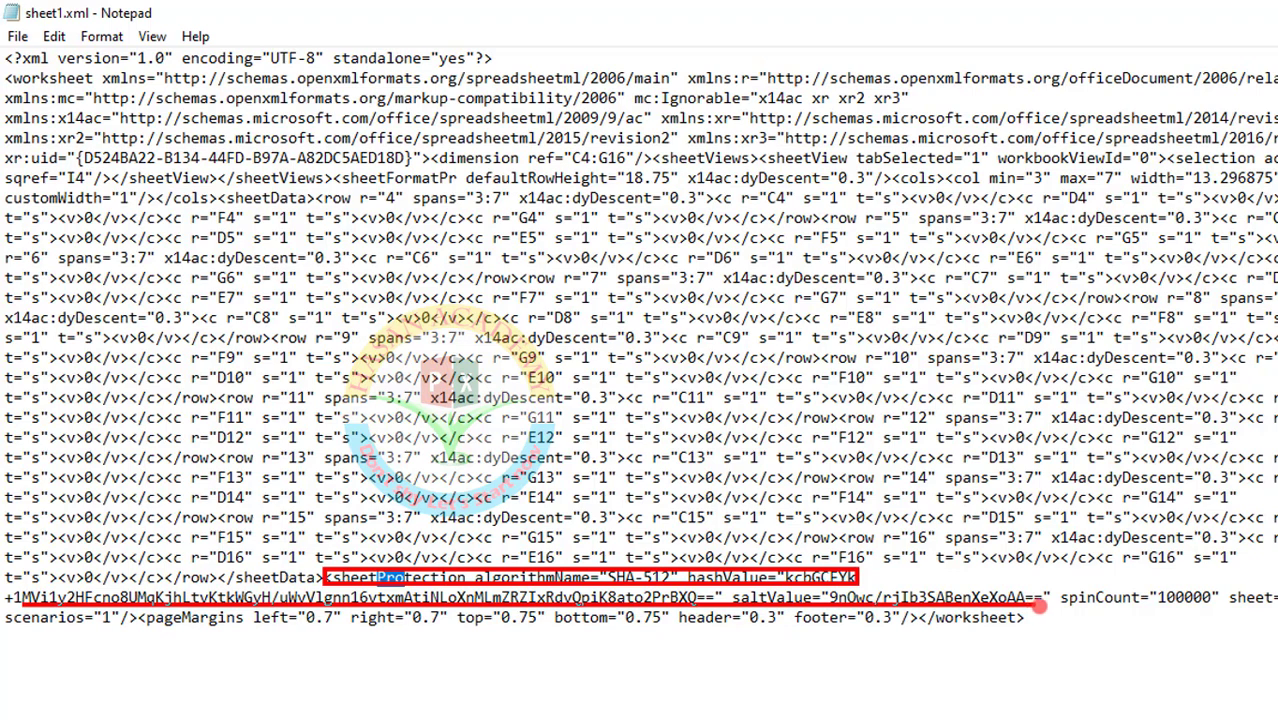
mouse_move(1040, 600)
left_mouse_down()
mouse_move(1276, 606)
mouse_move(1226, 618)
left_mouse_up()
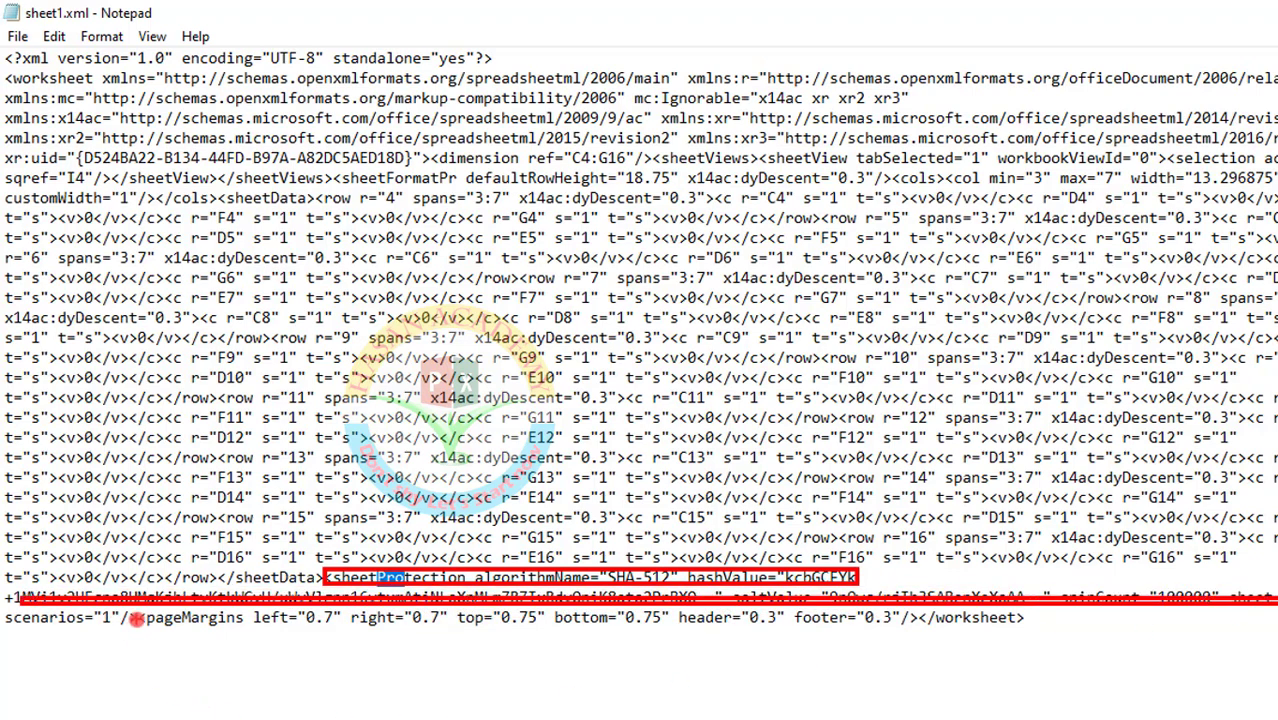
left_click_drag(136, 619, 122, 674)
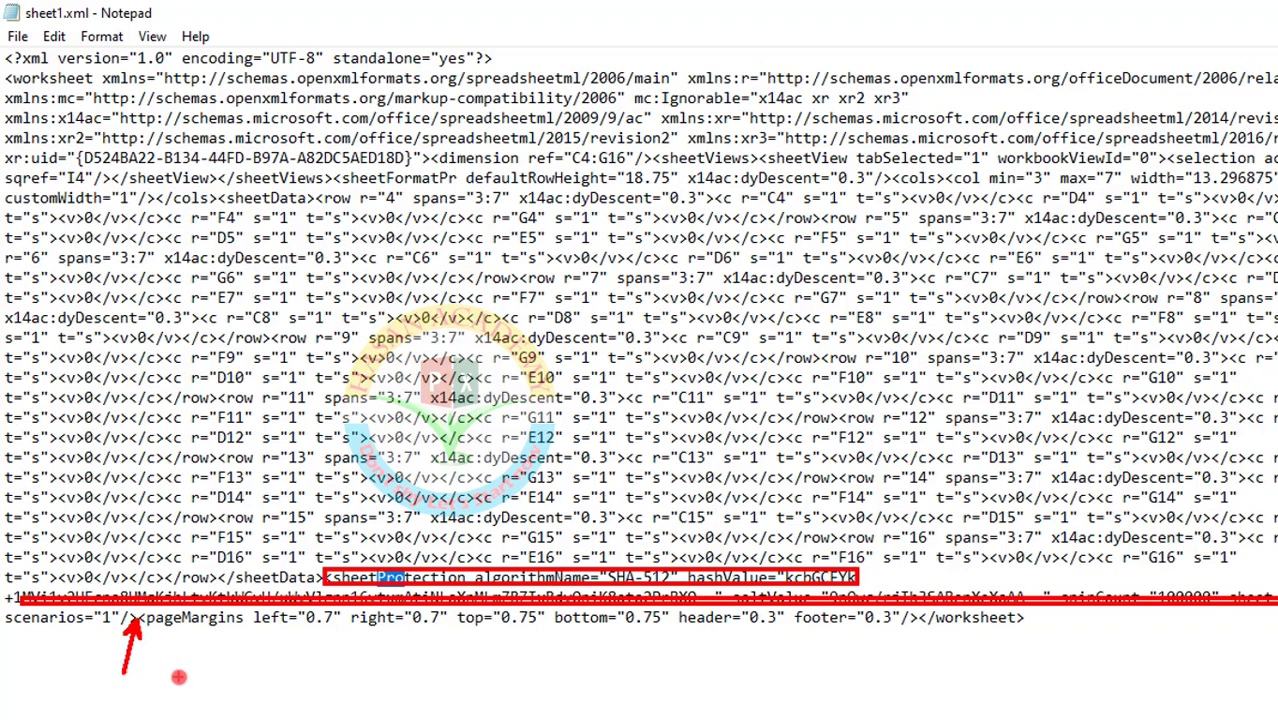
key("e")
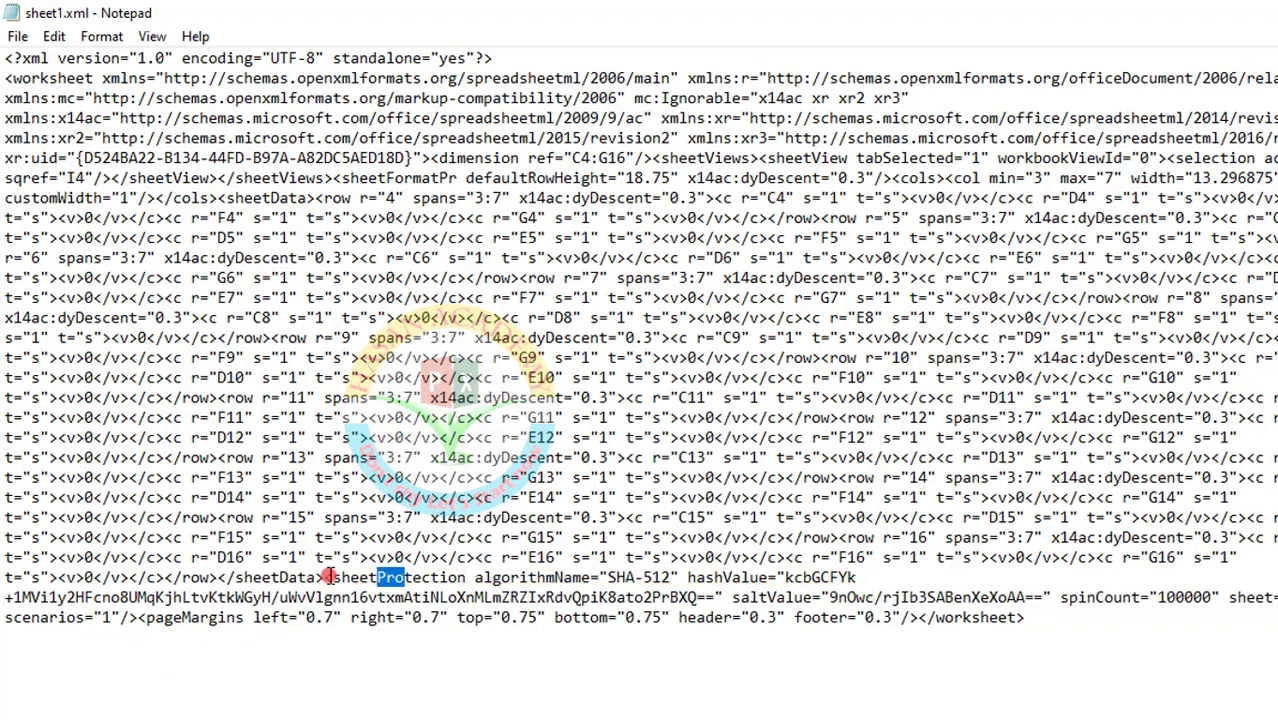
Step: Select exactly the sheetProtection element and delete it
left_click_drag(325, 577, 447, 612)
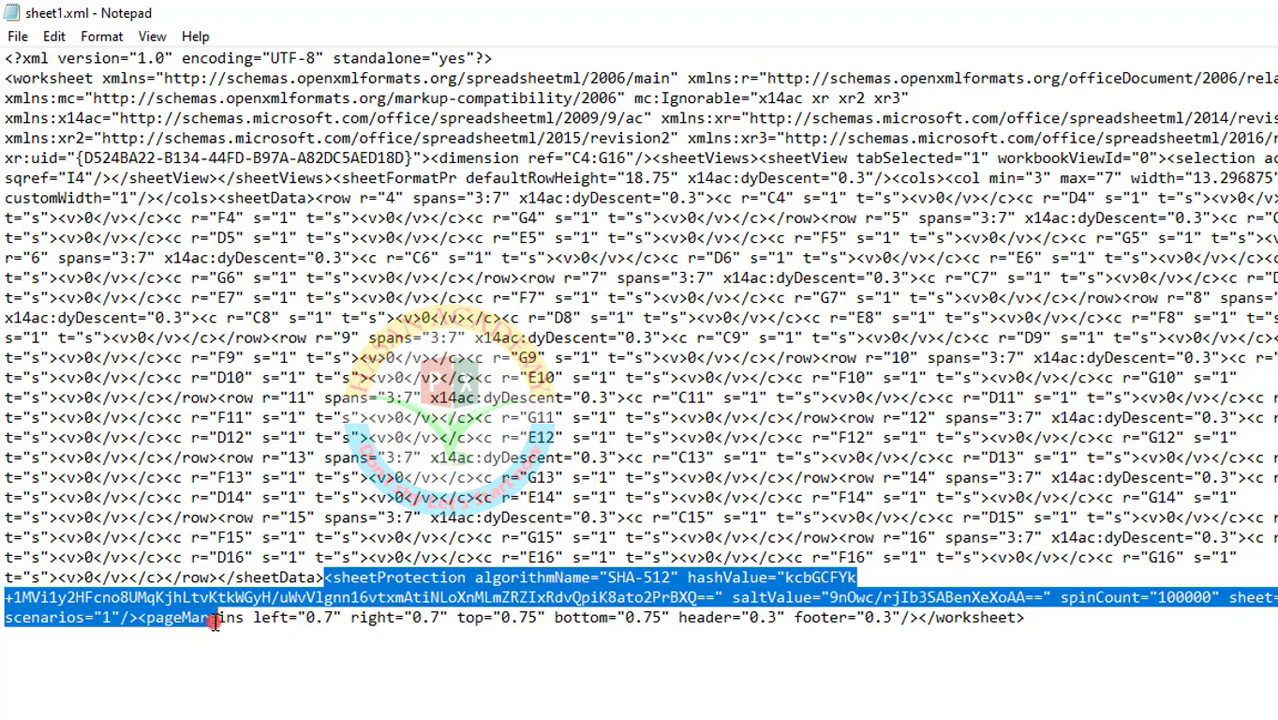
left_click_drag(447, 612, 139, 620)
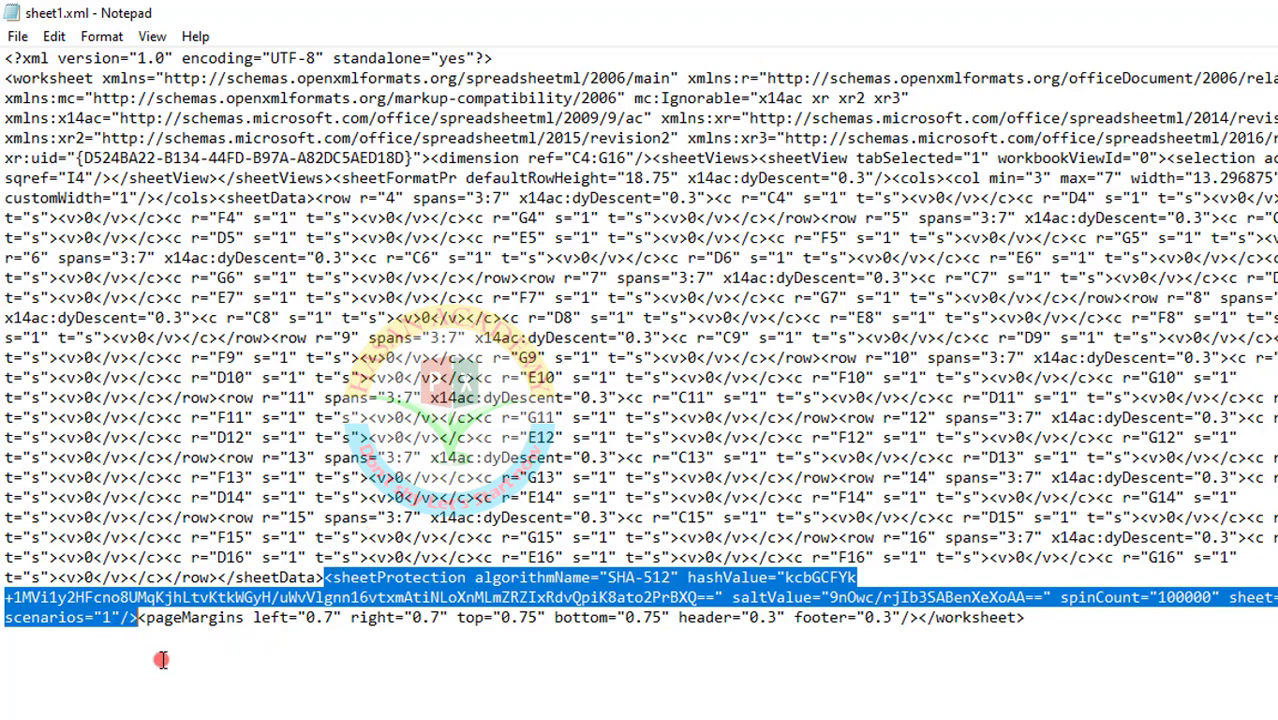
key("Delete")
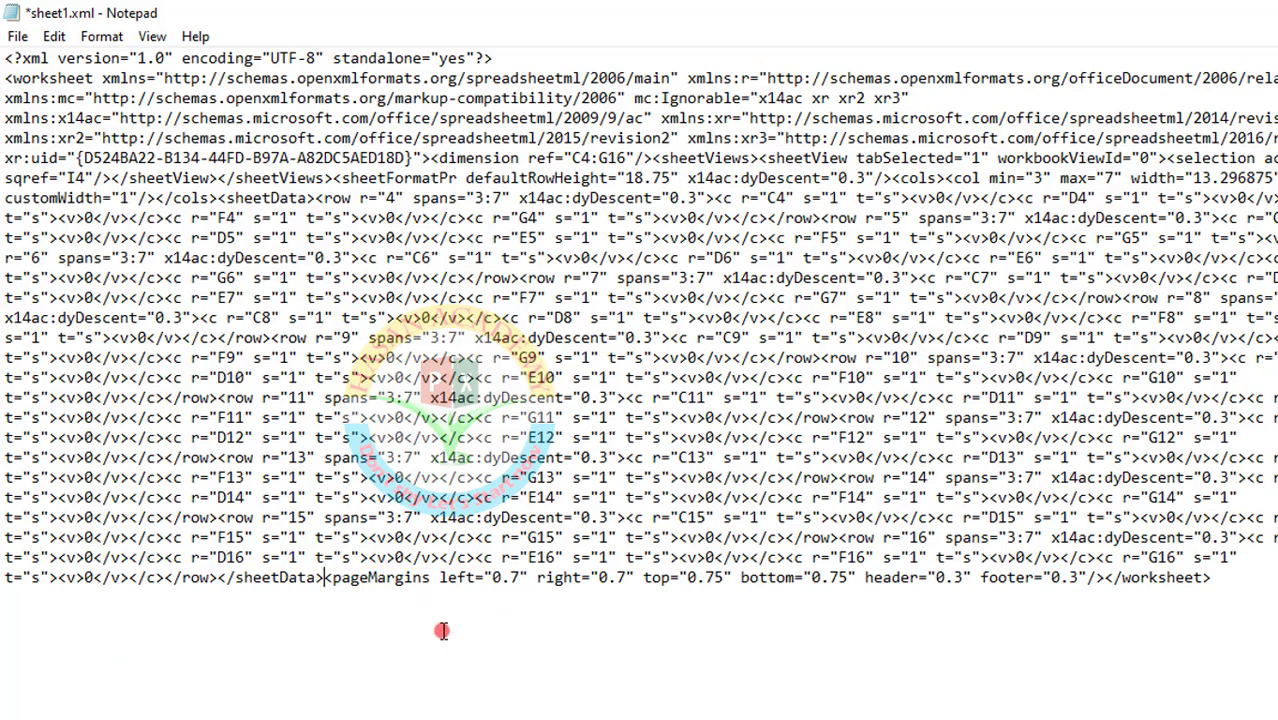
Step: Save the edited sheet1.xml and close Notepad
left_click(18, 38)
left_click(52, 137)
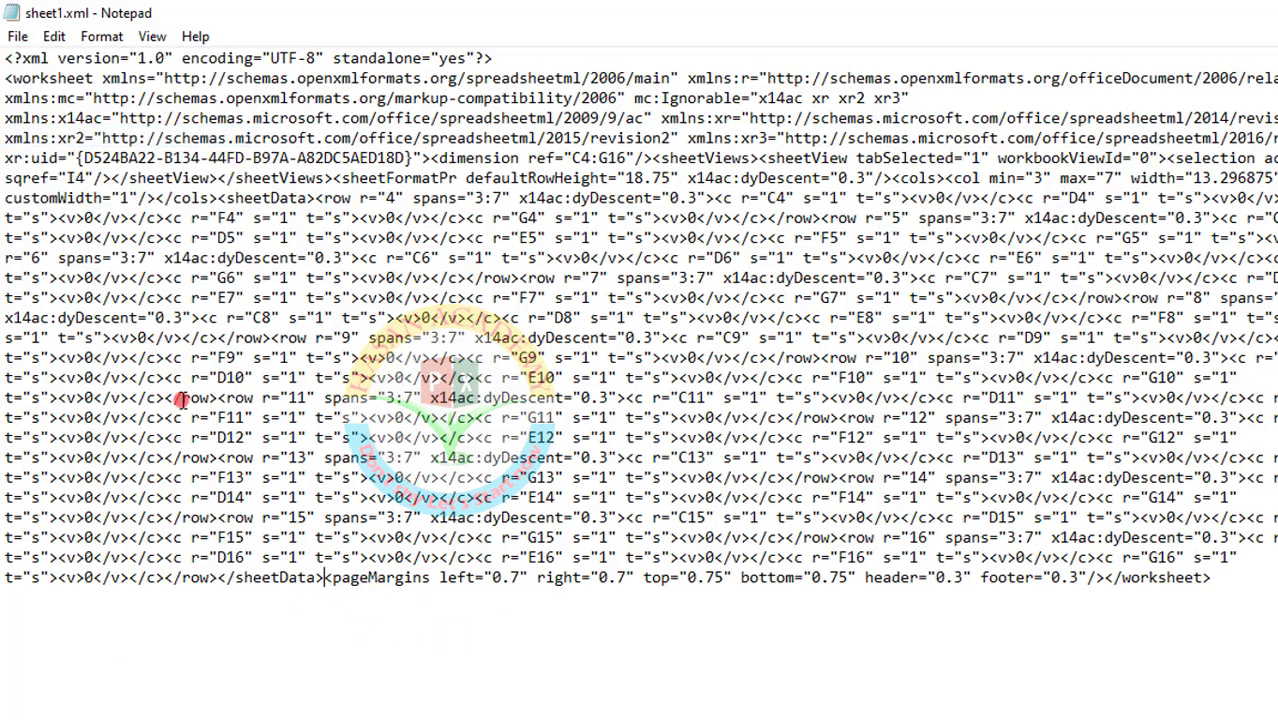
key("alt+F4")
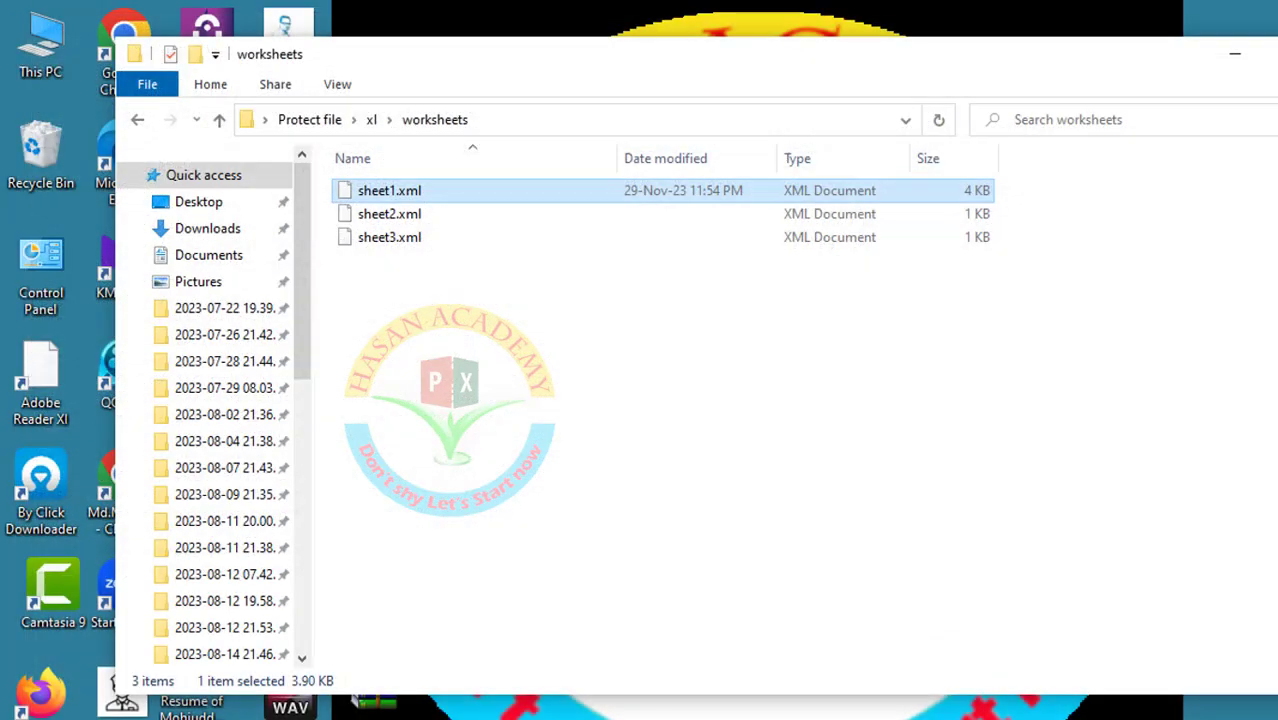
Step: Return to the Protect file folder and select _rels, docProps, xl and [Content_Types].xml
left_click(220, 121)
left_click(220, 121)
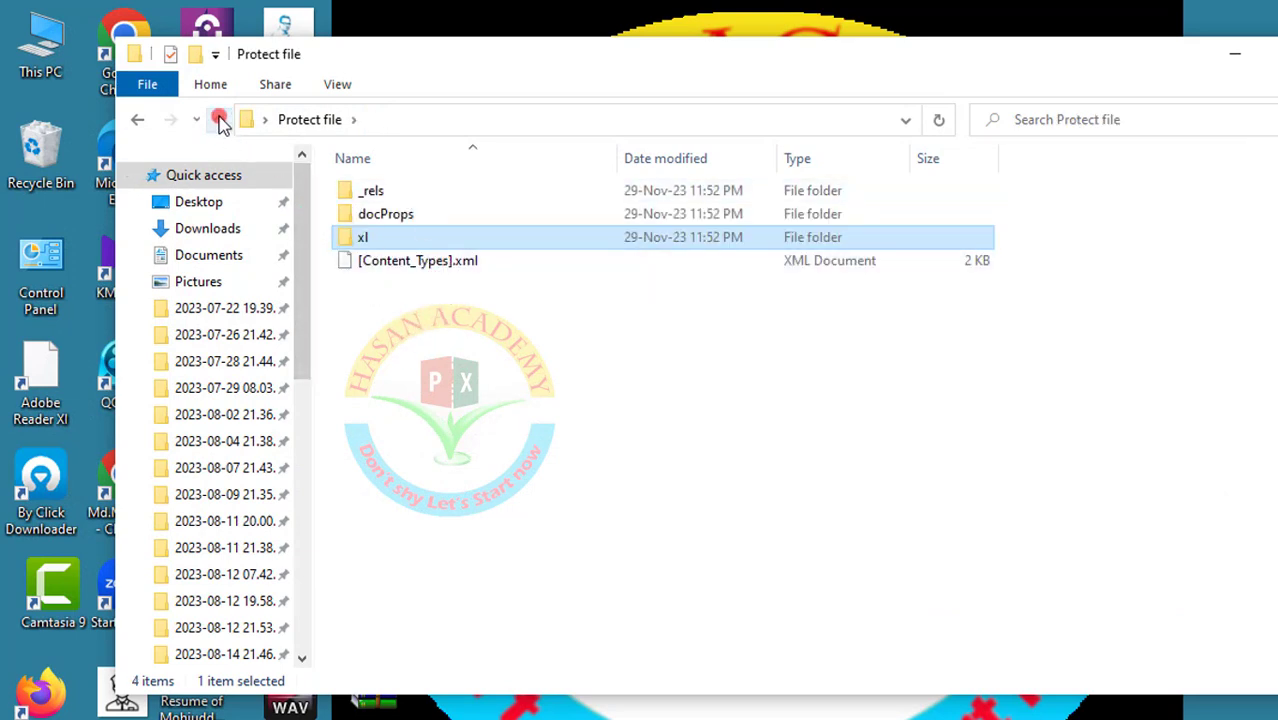
double_click(387, 237)
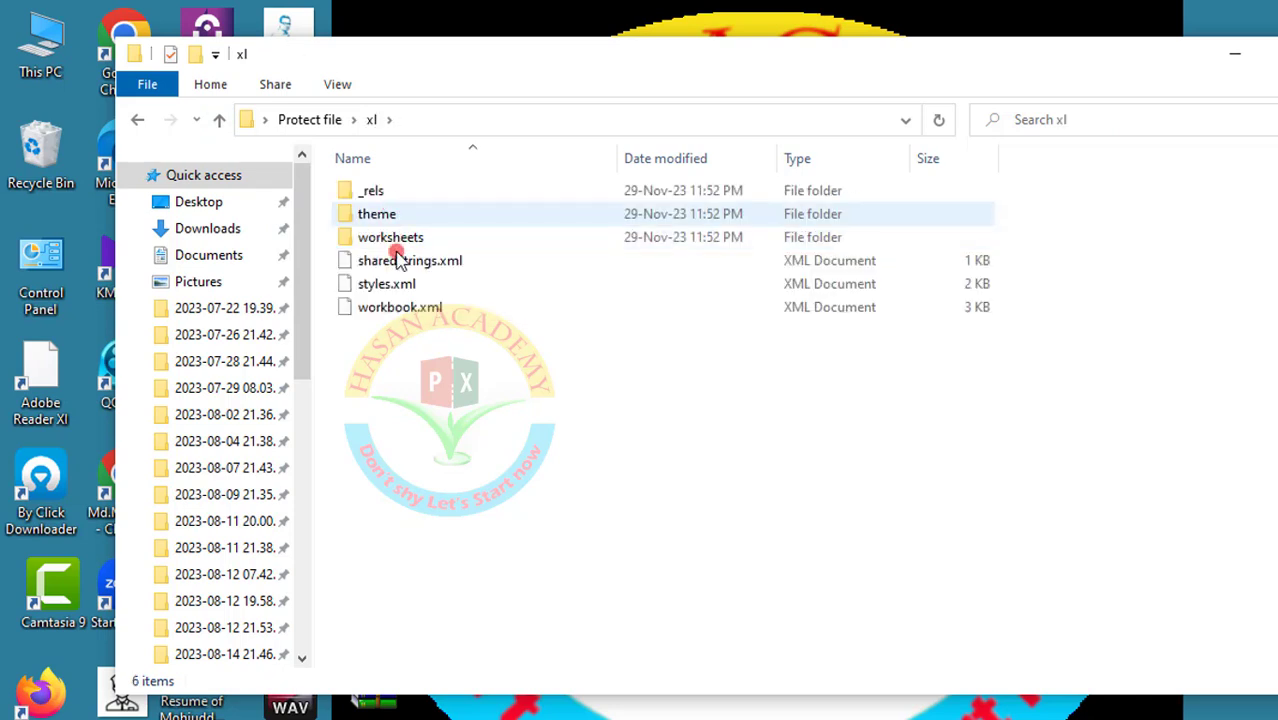
left_click(218, 120)
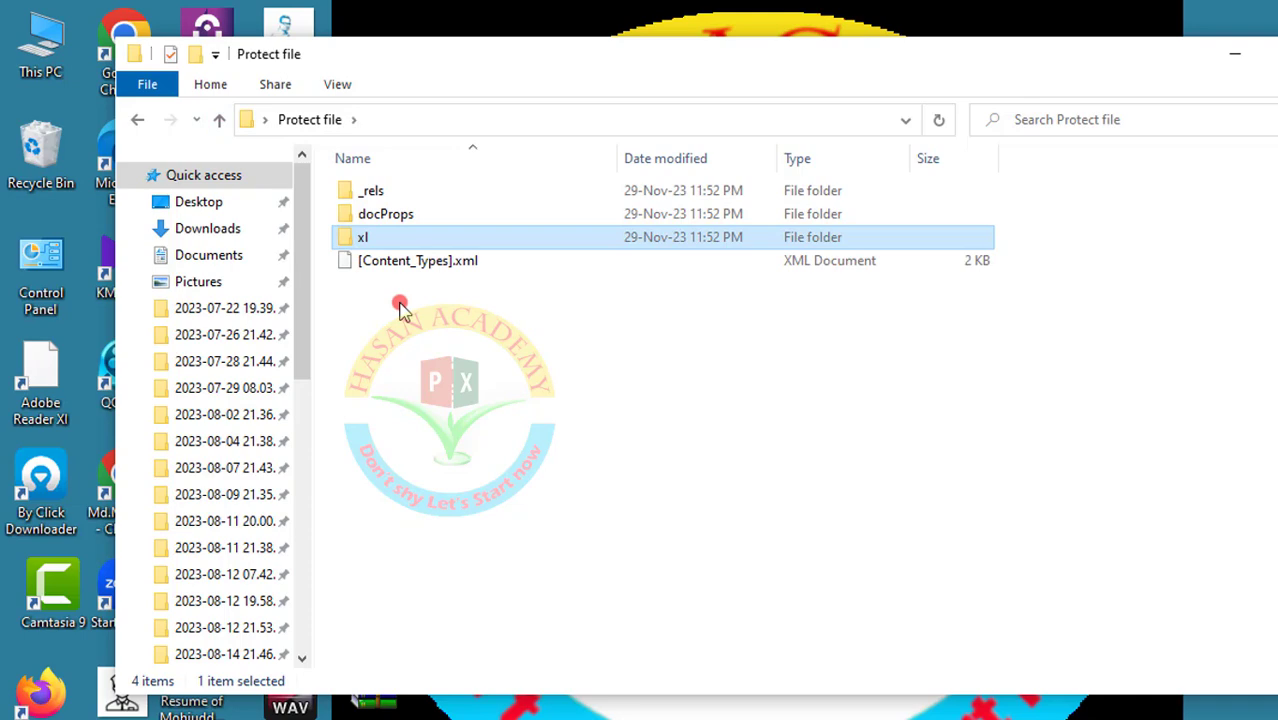
left_click_drag(401, 304, 411, 178)
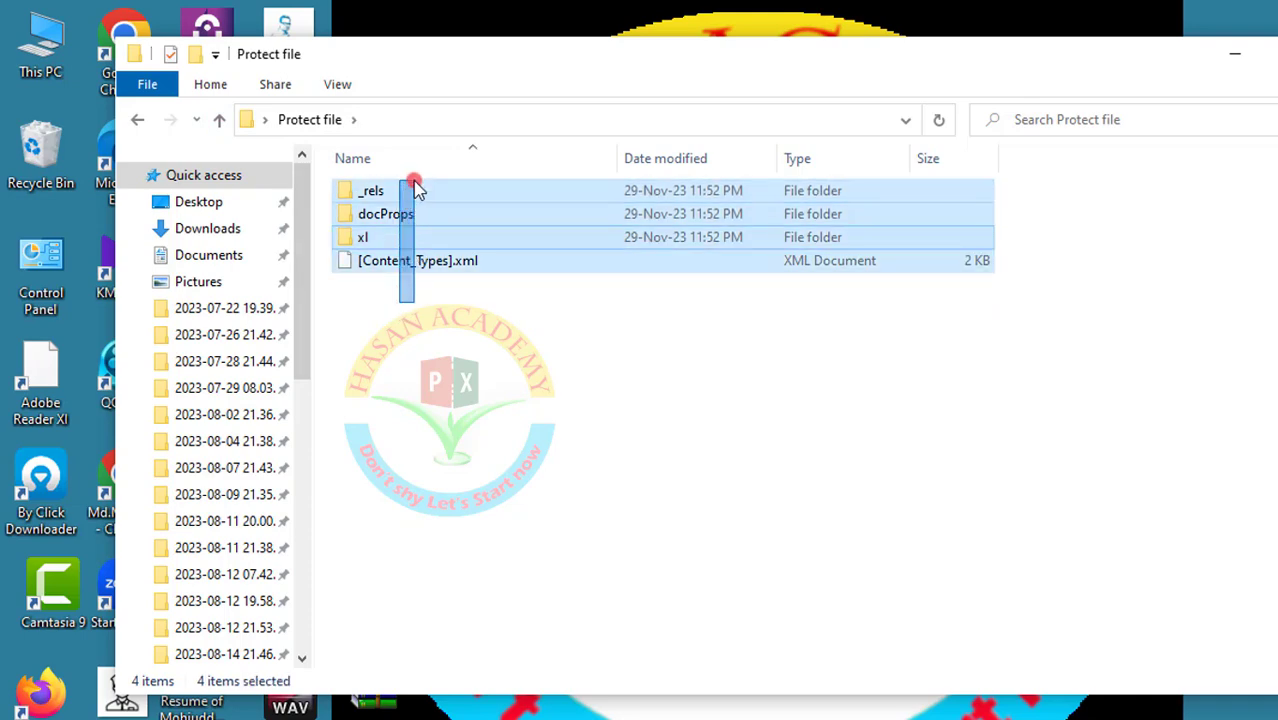
left_click(218, 122)
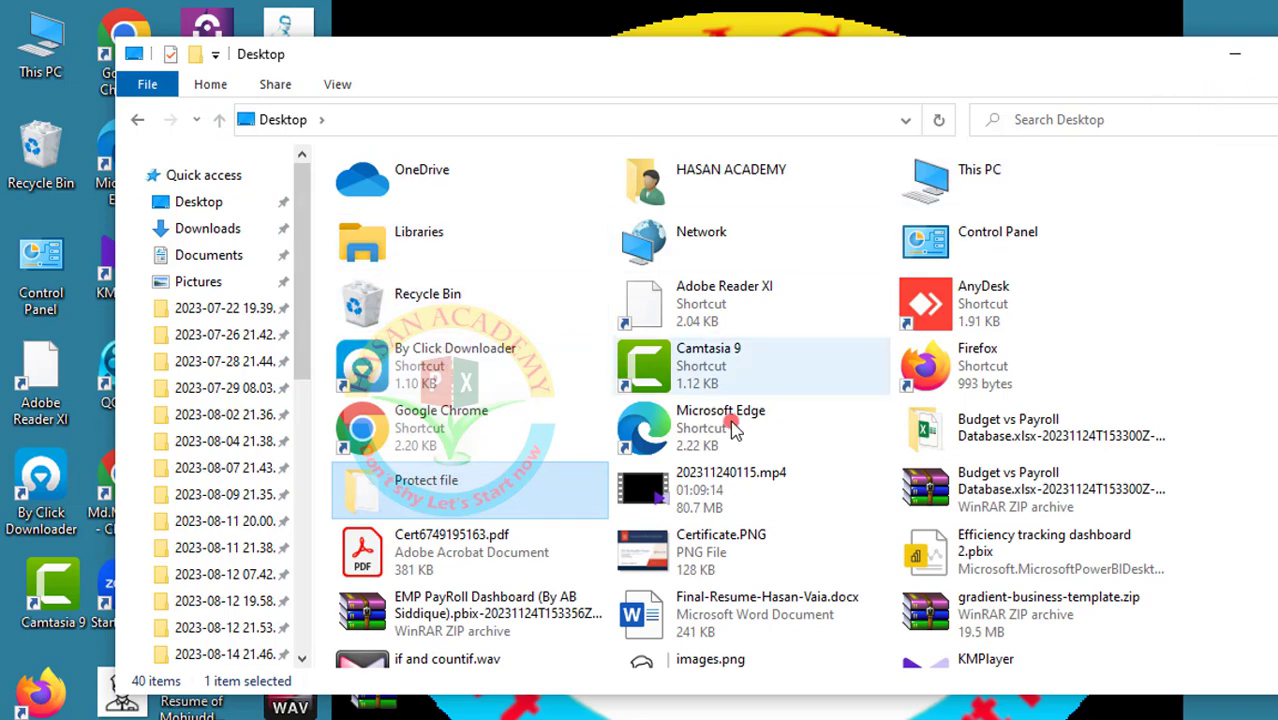
left_click(481, 489)
double_click(481, 489)
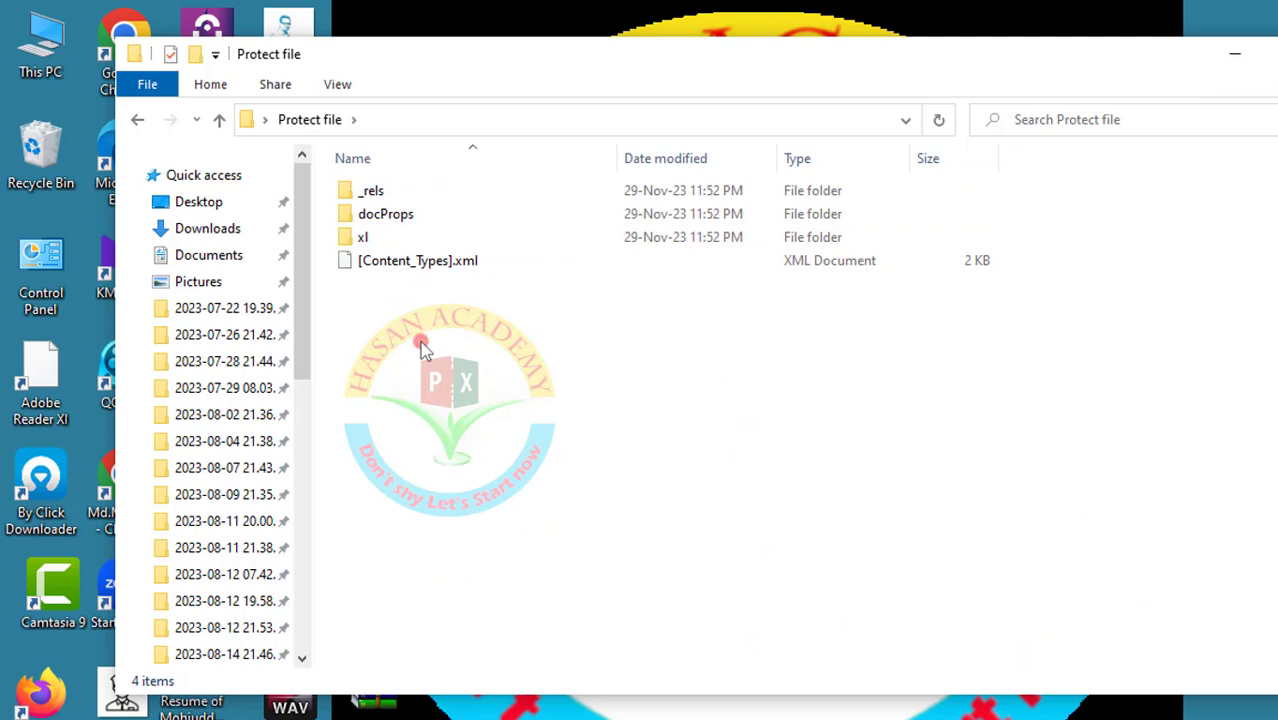
left_click_drag(402, 300, 414, 178)
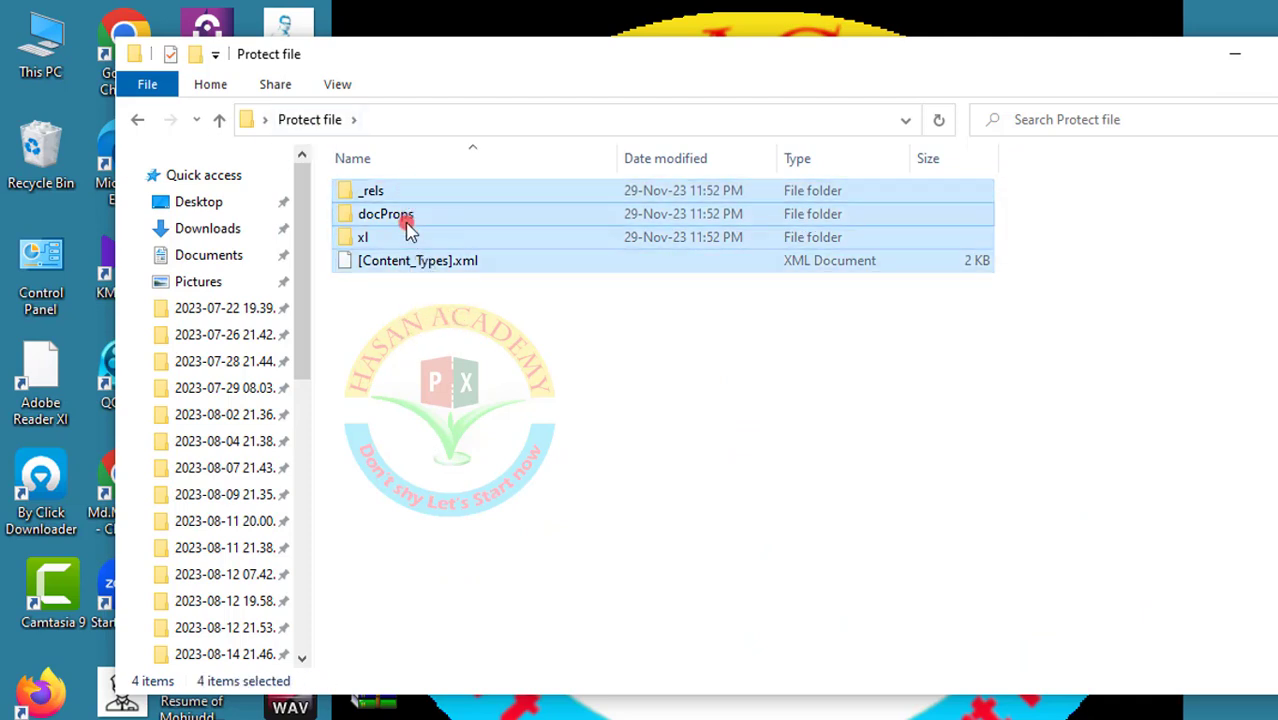
Step: Send the four selected items to a compressed (zipped) folder named docProps.zip
right_click(408, 226)
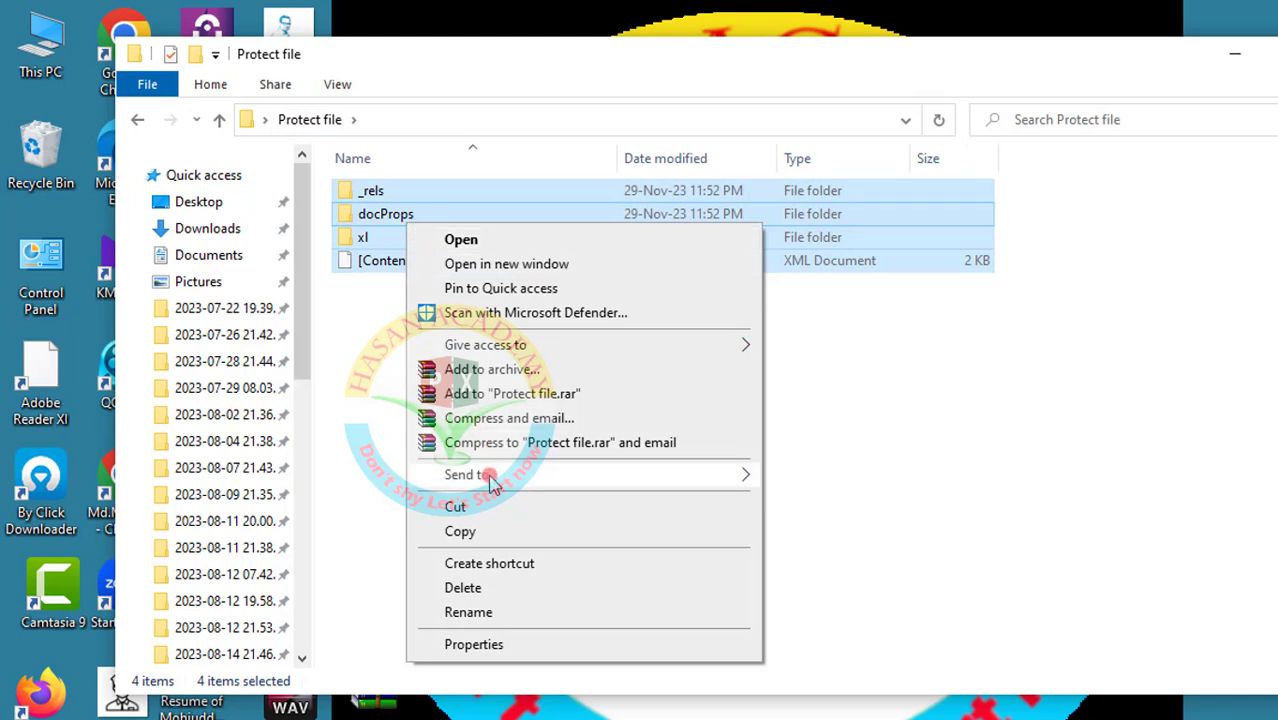
mouse_move(491, 479)
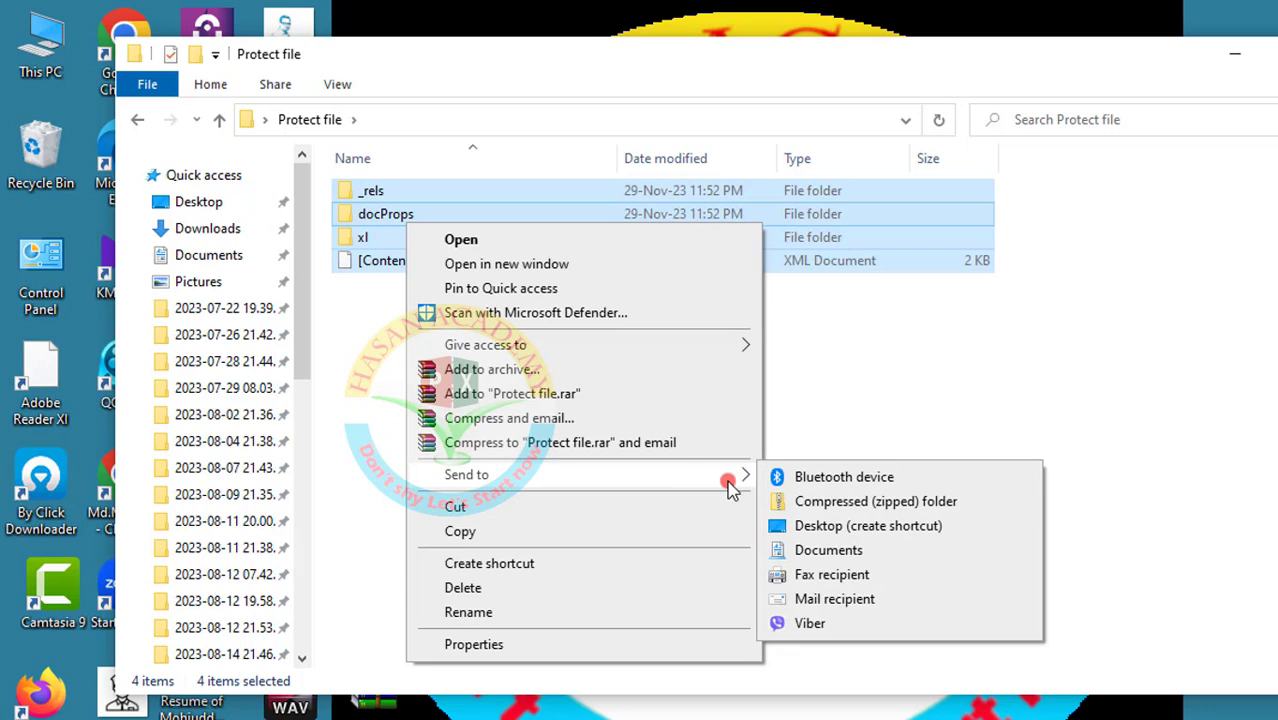
left_click(793, 507)
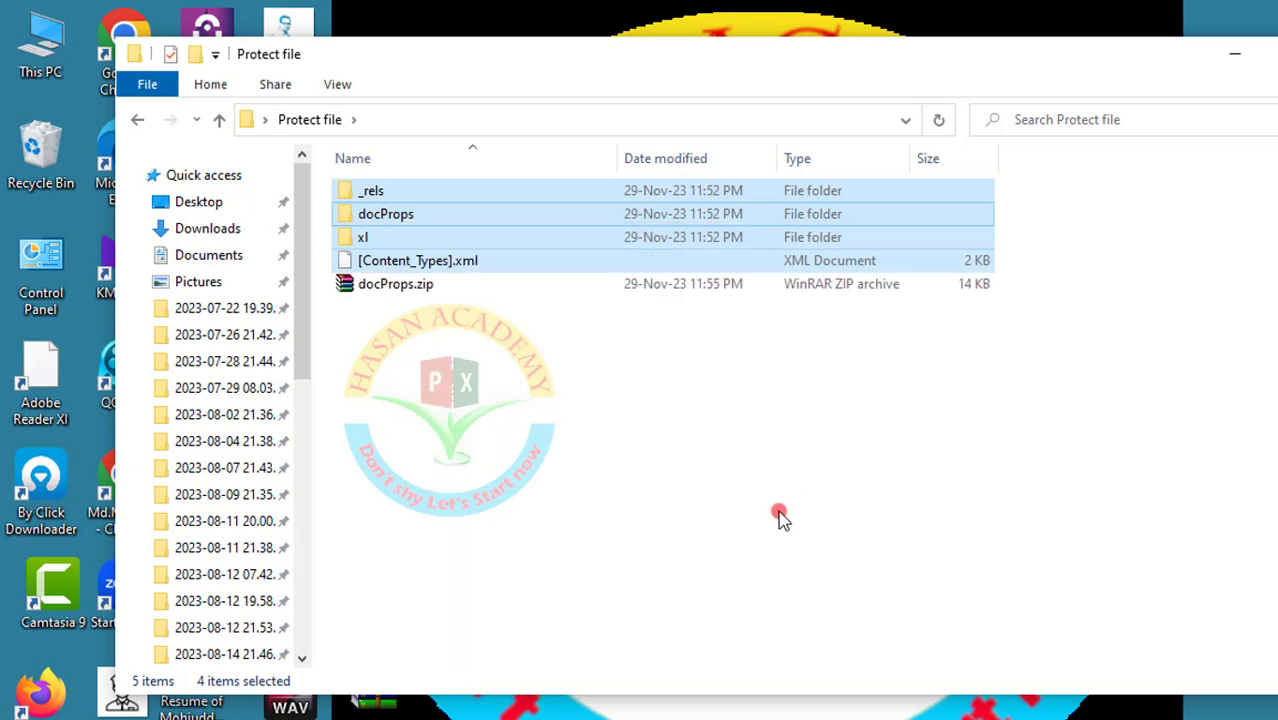
left_click(503, 440)
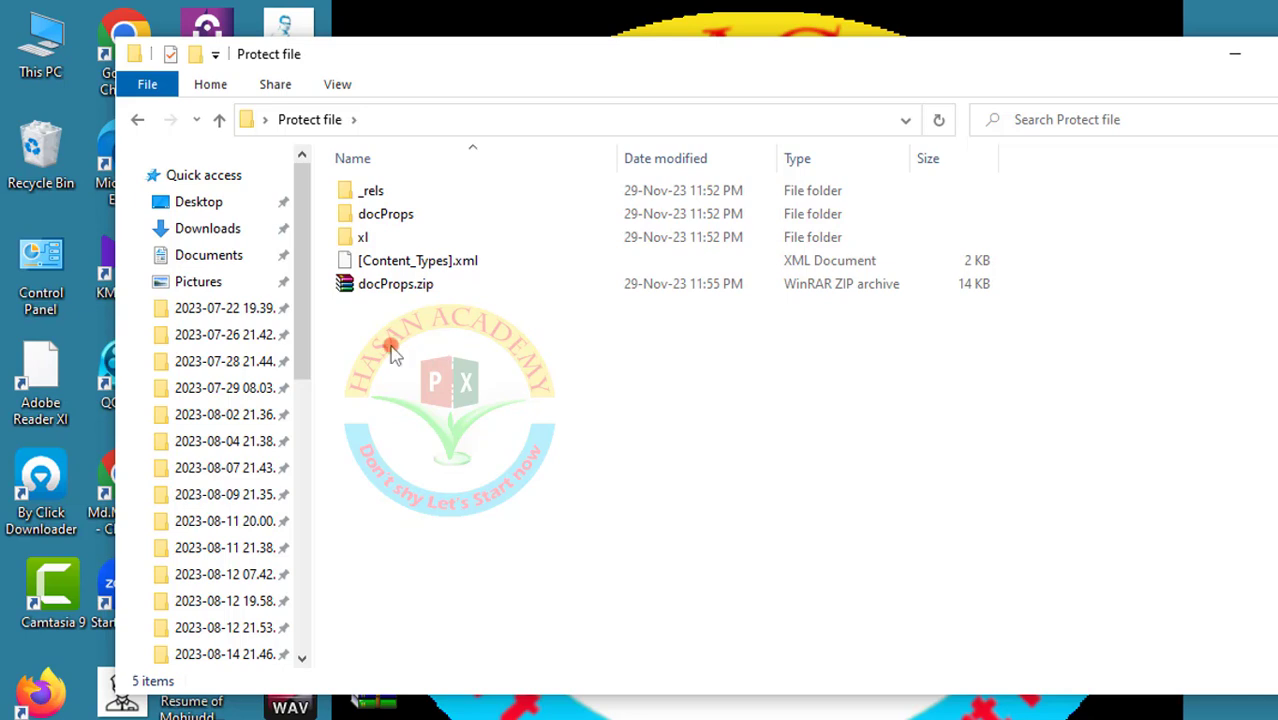
Step: Rename docProps.zip to docProps.xlsx, accept the extension-change warning, and open it
left_click(420, 290)
right_click(422, 292)
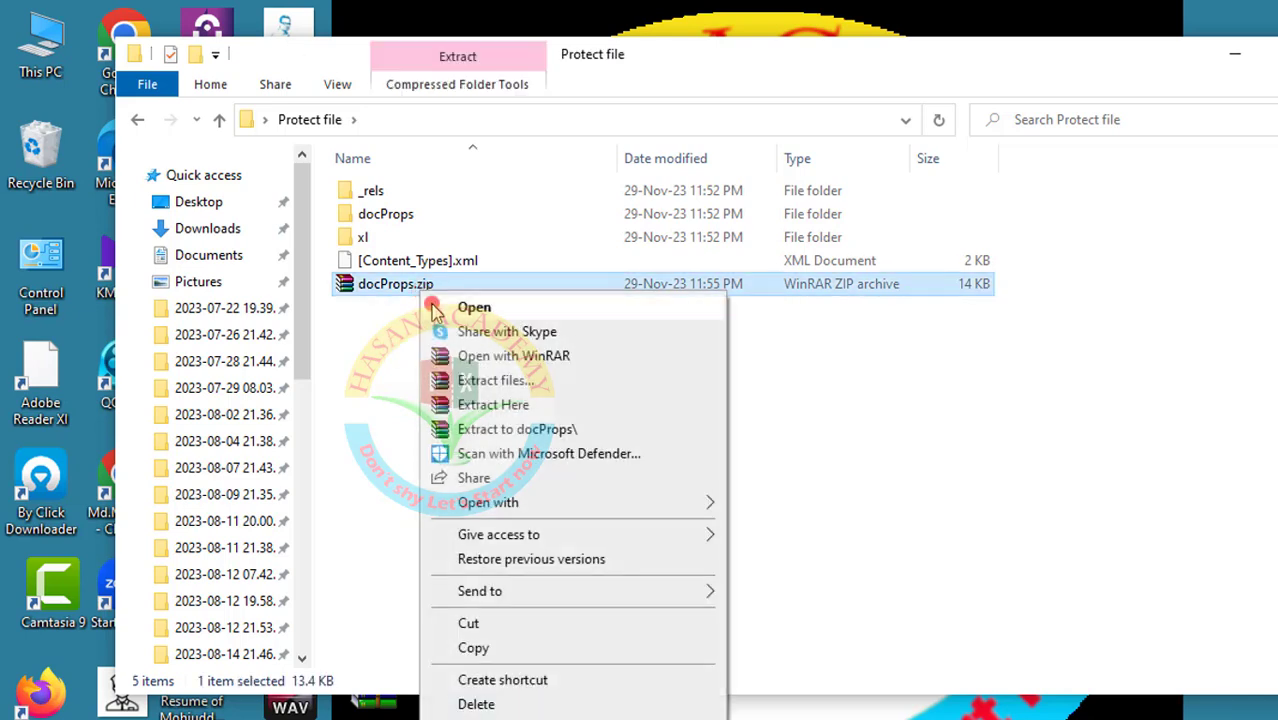
left_click(470, 712)
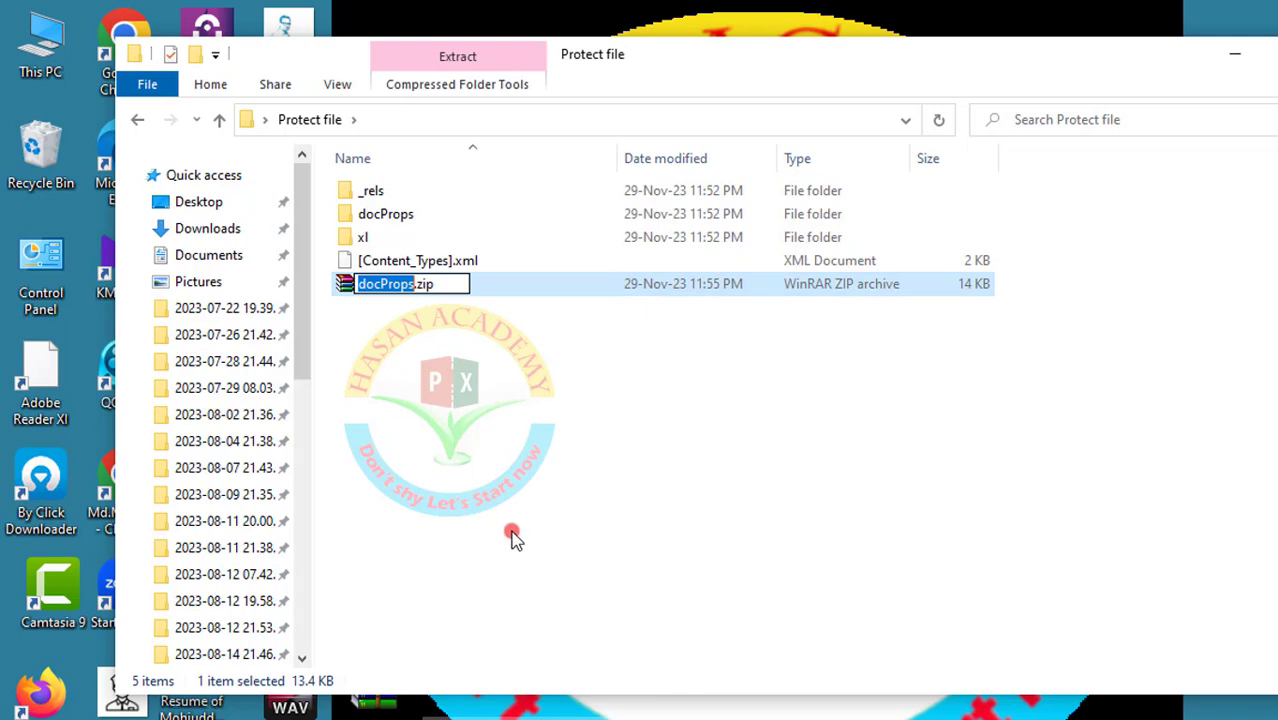
left_click(432, 284)
type("xlsx")
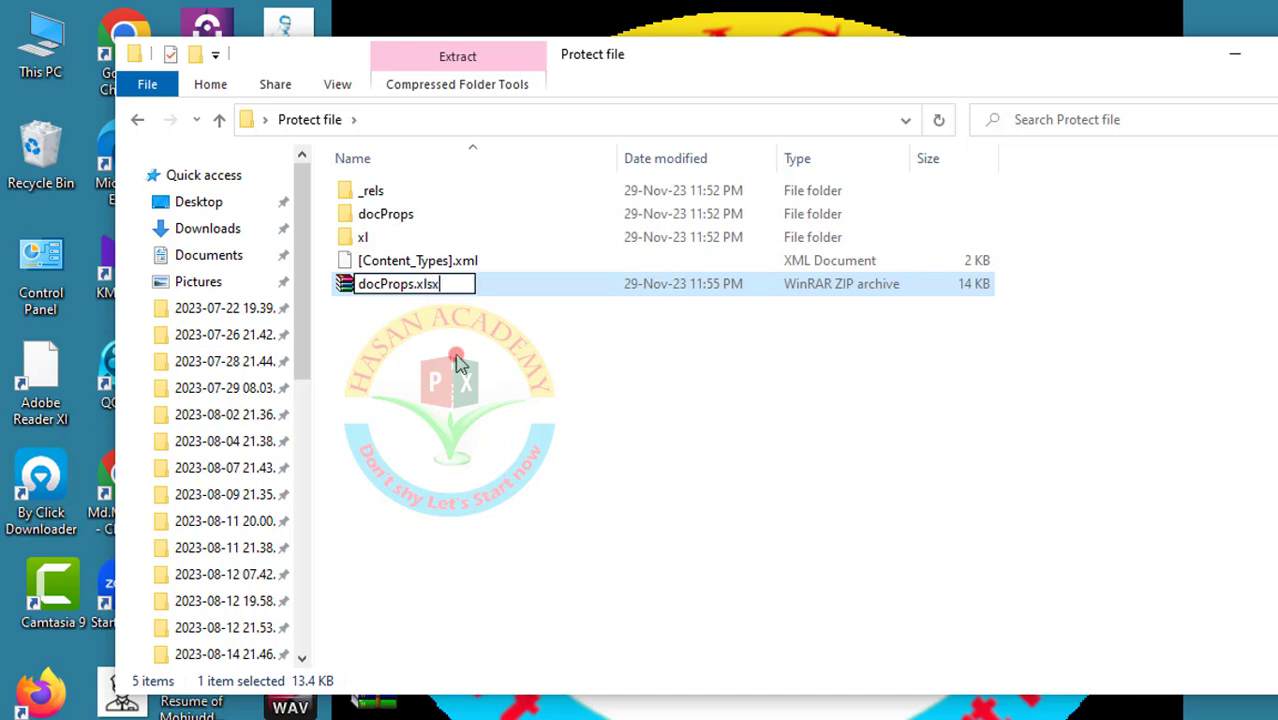
key("Return")
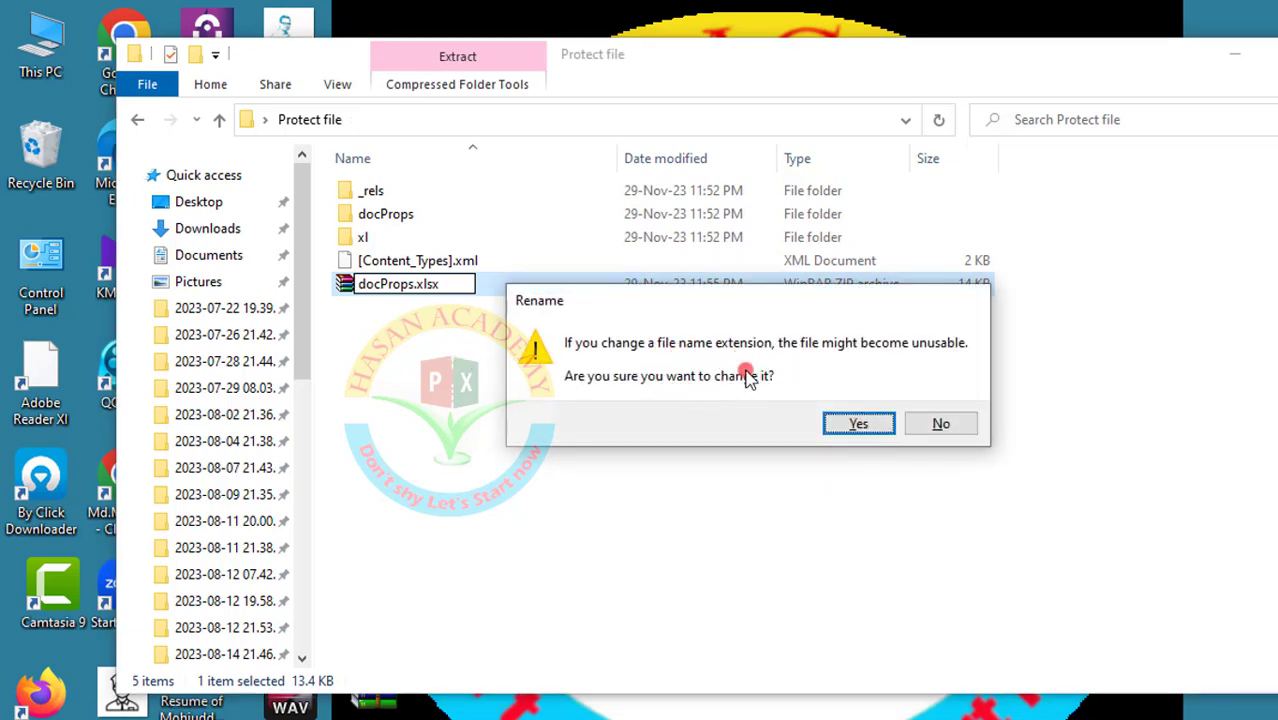
left_click(845, 426)
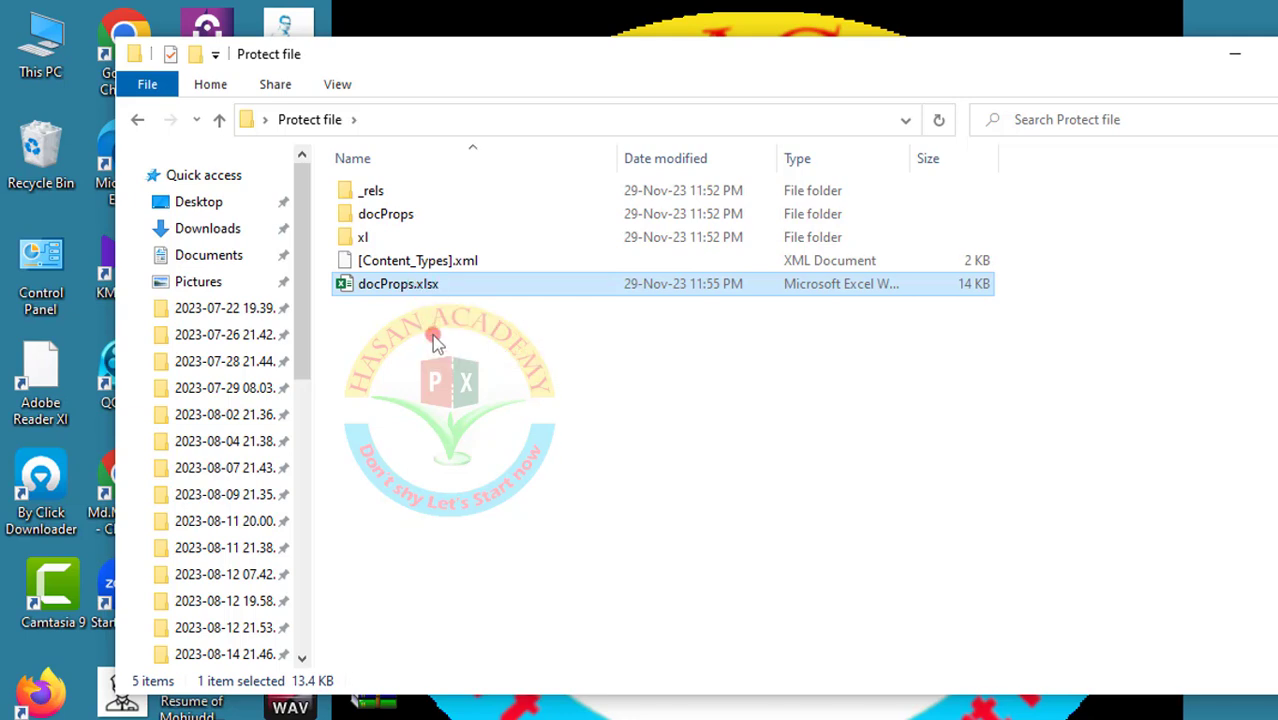
key("Return")
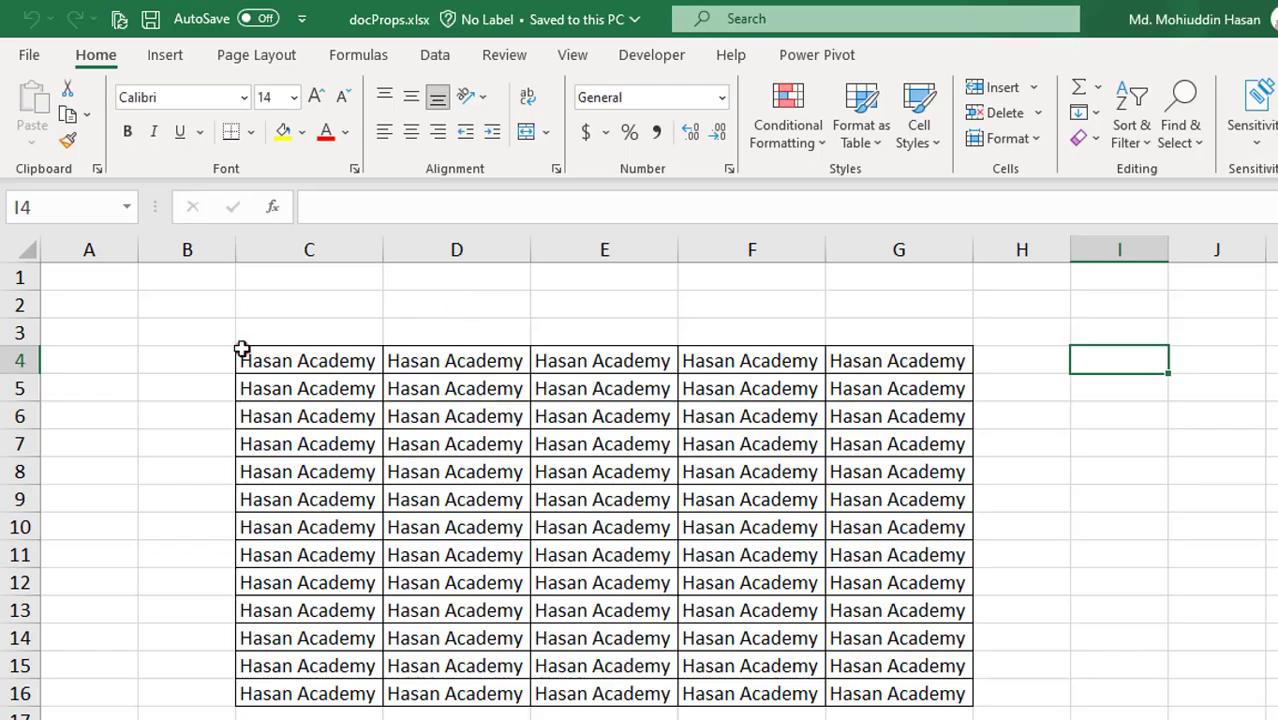
Step: Enter 5432 in I5 and 21345 in I10 to confirm Sheet1 is no longer protected
left_click_drag(190, 332, 700, 690)
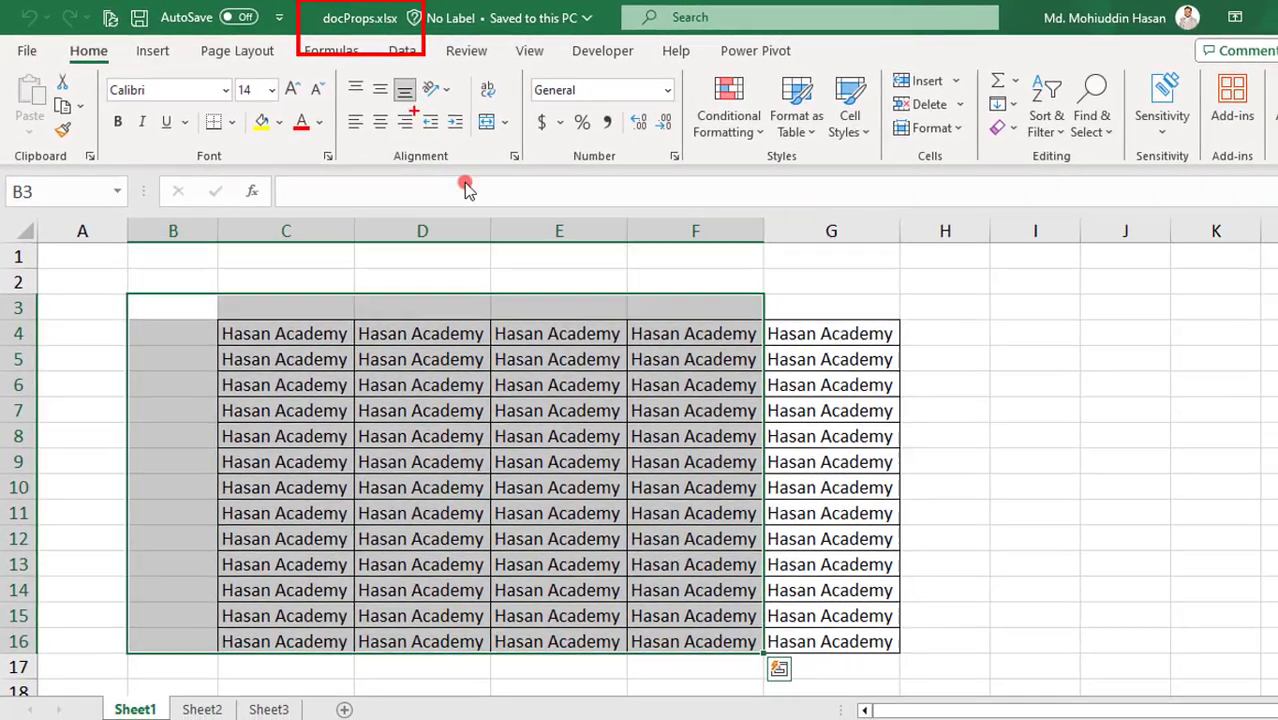
left_click(750, 383)
left_click(988, 360)
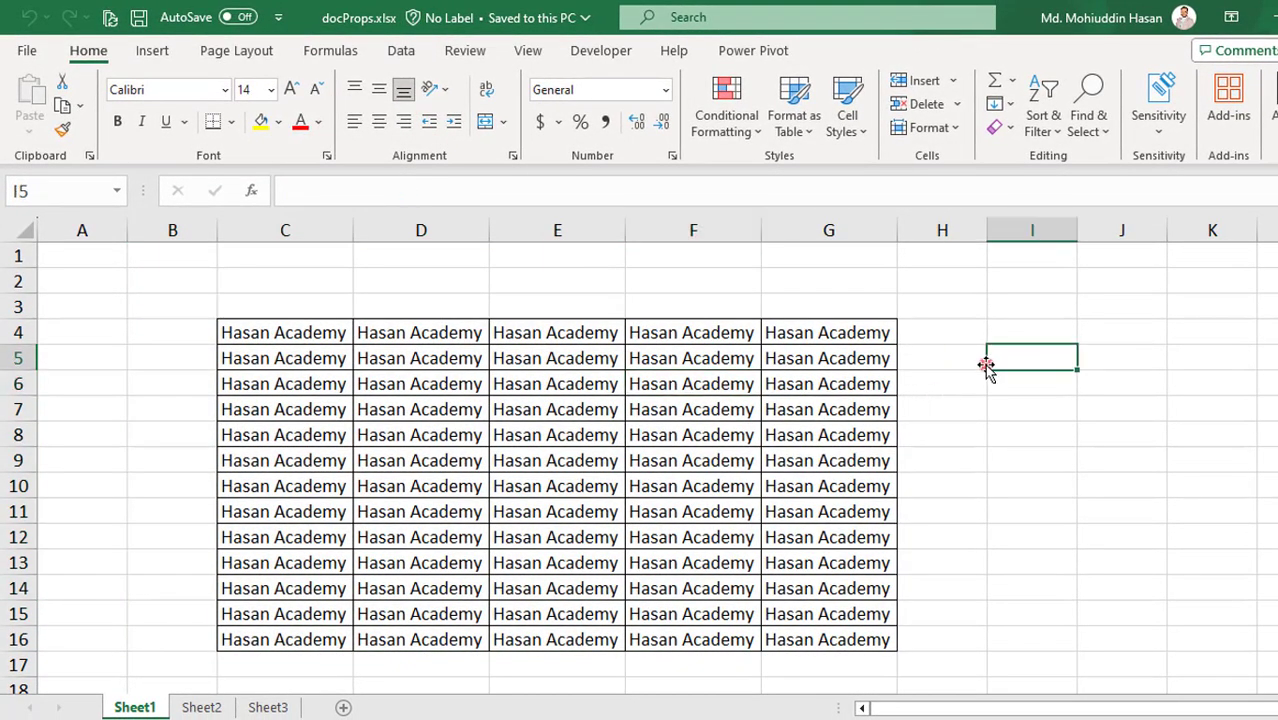
type("5432")
left_click(1005, 486)
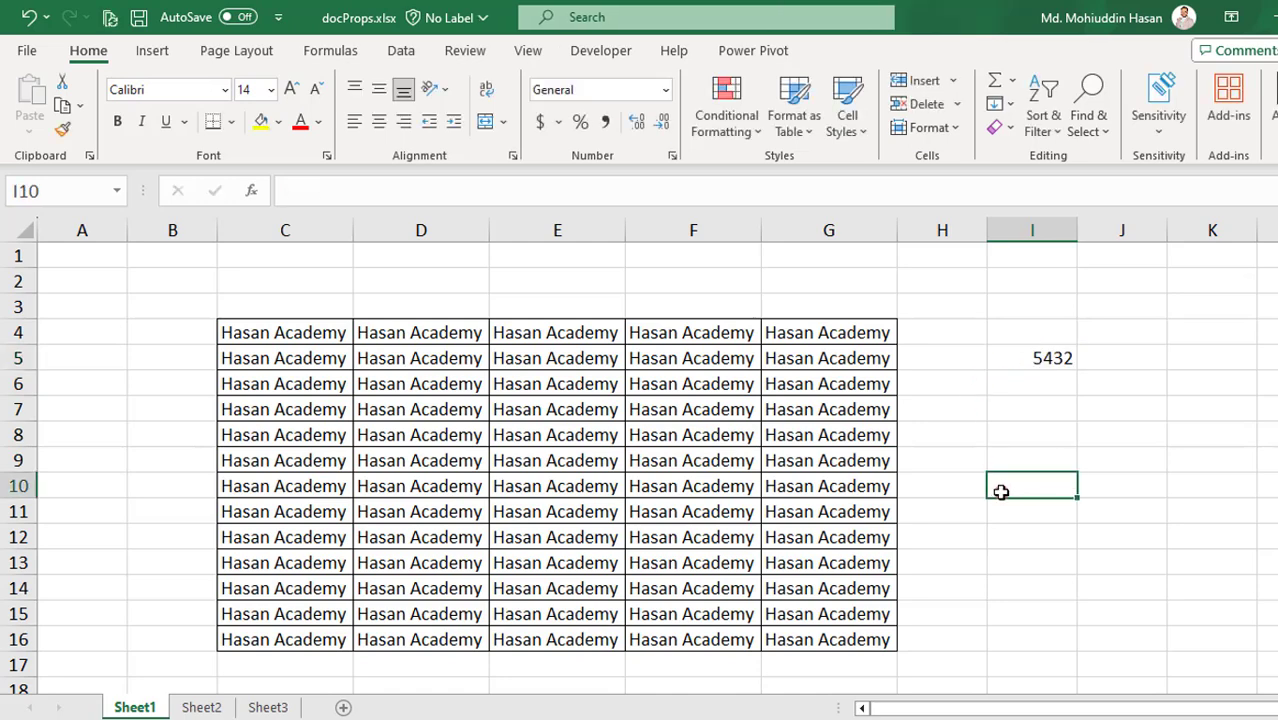
type("21345")
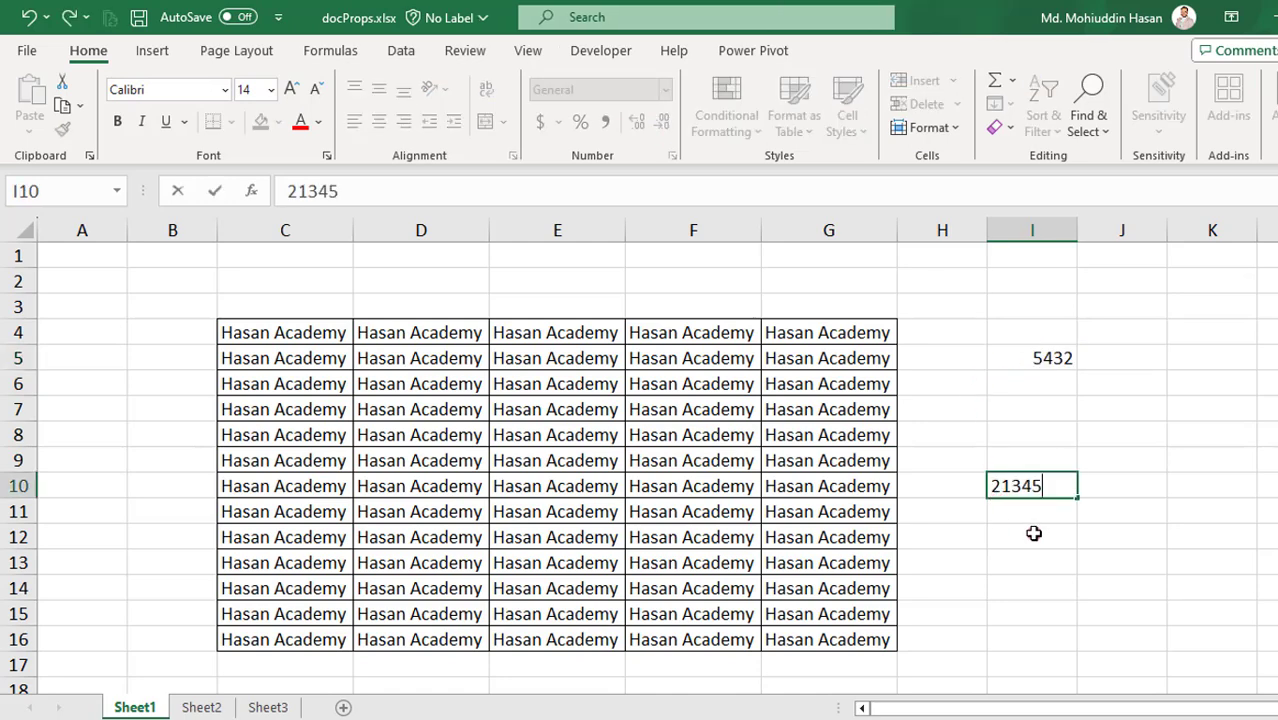
left_click(1036, 537)
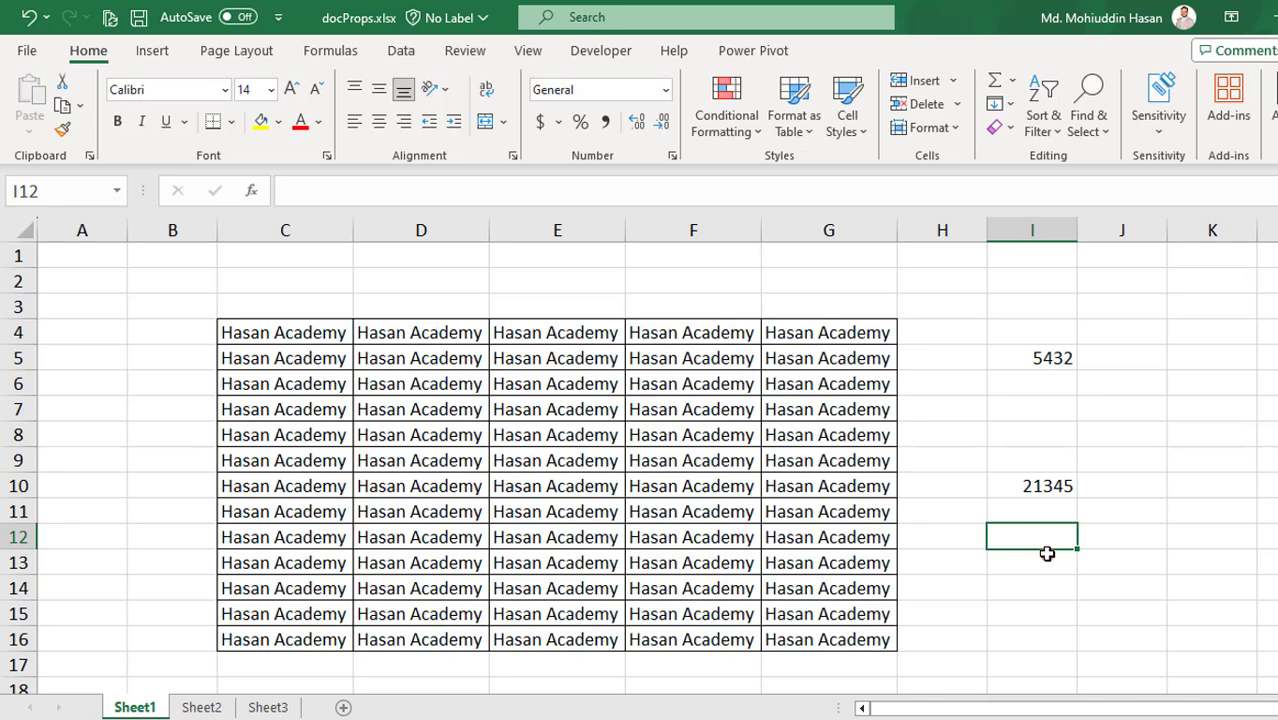